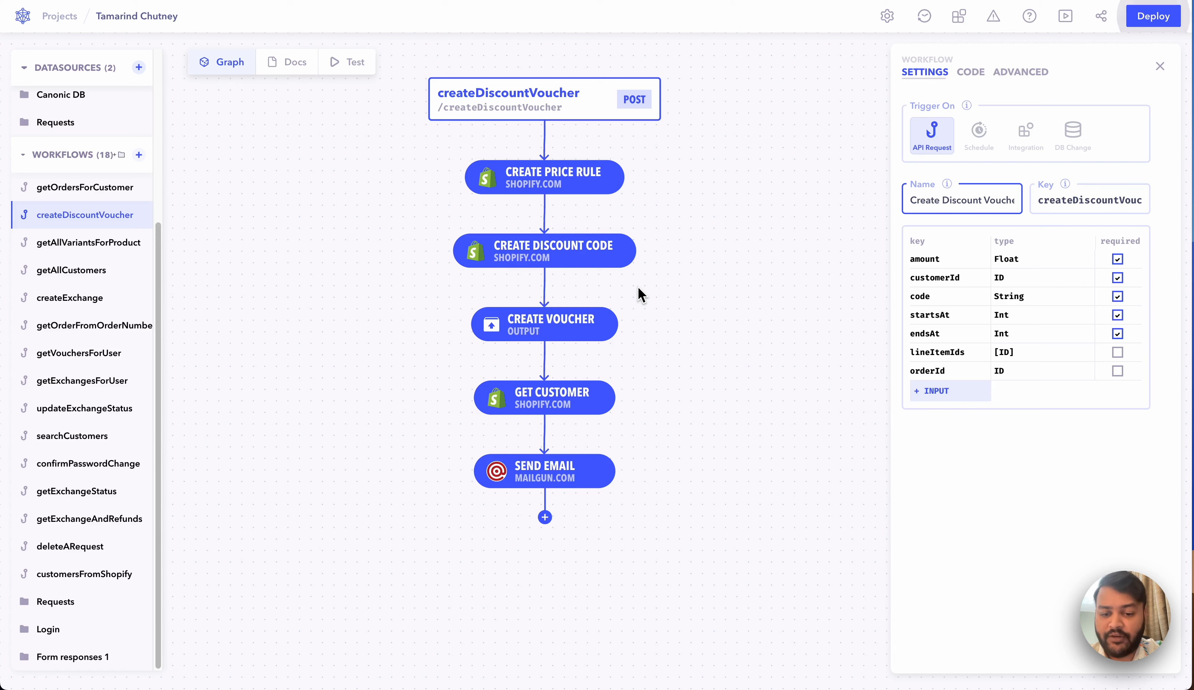
# Step: Scroll around the Canonic project to survey its existing workflows
pyautogui.scroll(2, 586, 275)
pyautogui.scroll(-1, 592, 255)
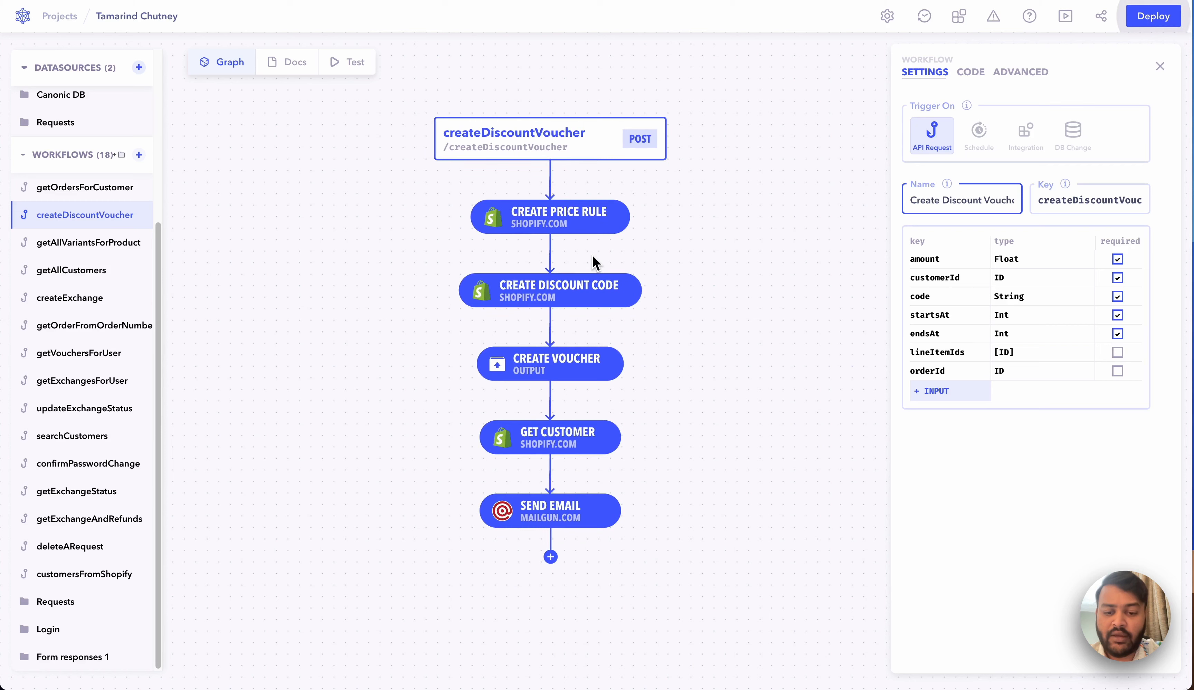
pyautogui.scroll(3, 591, 255)
pyautogui.scroll(-2, 591, 254)
pyautogui.scroll(-2, 591, 254)
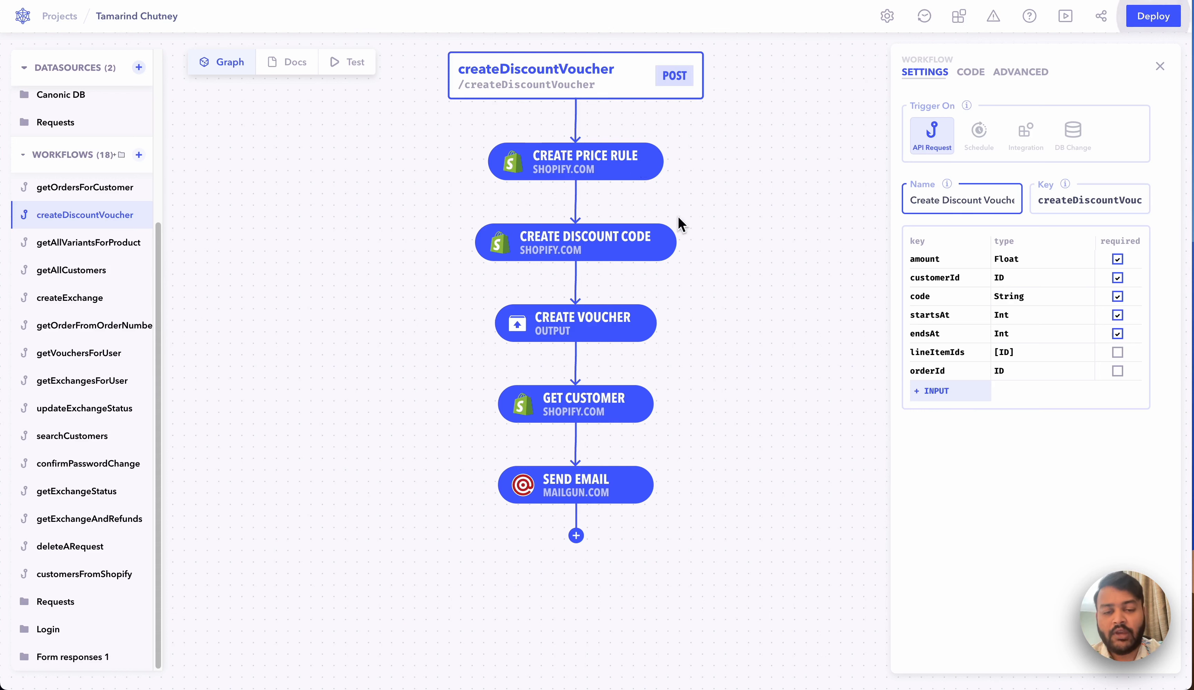
pyautogui.scroll(-2, 679, 205)
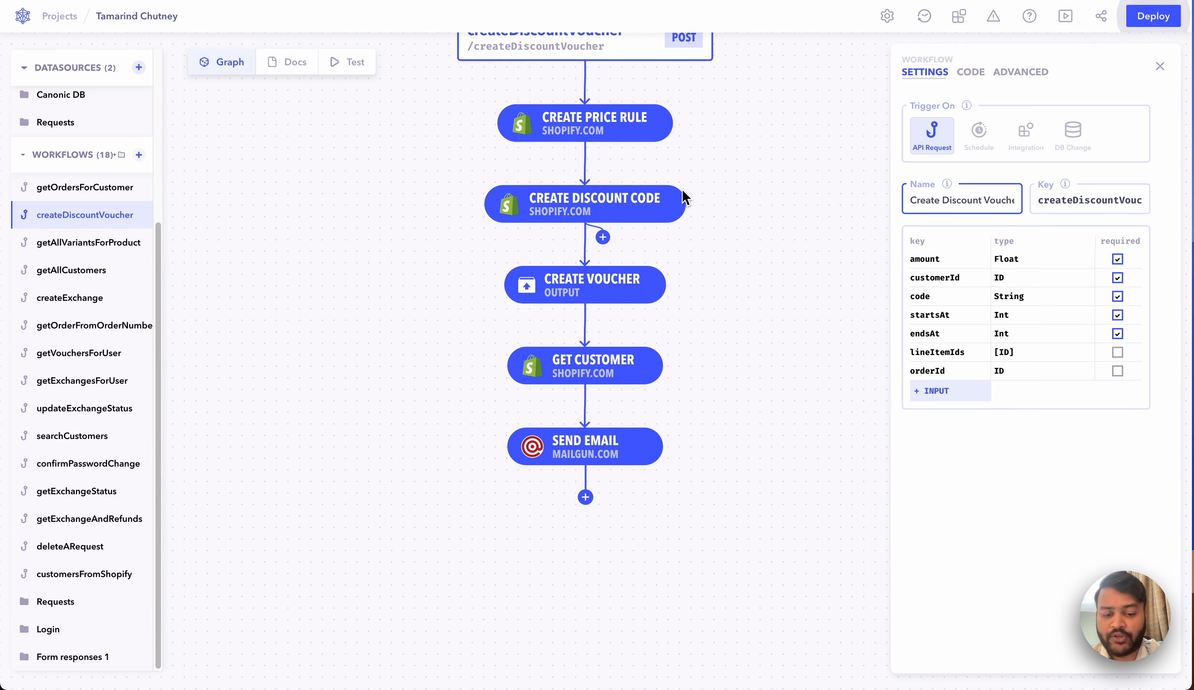
pyautogui.scroll(2, 686, 179)
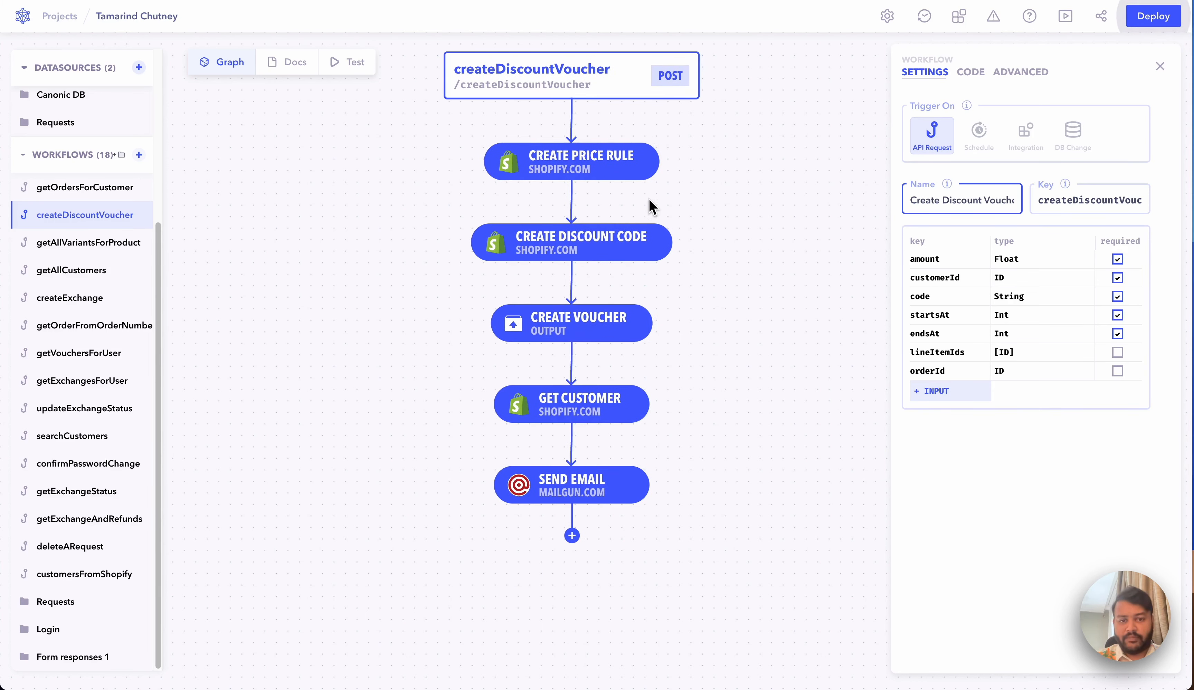
pyautogui.scroll(-3, 672, 243)
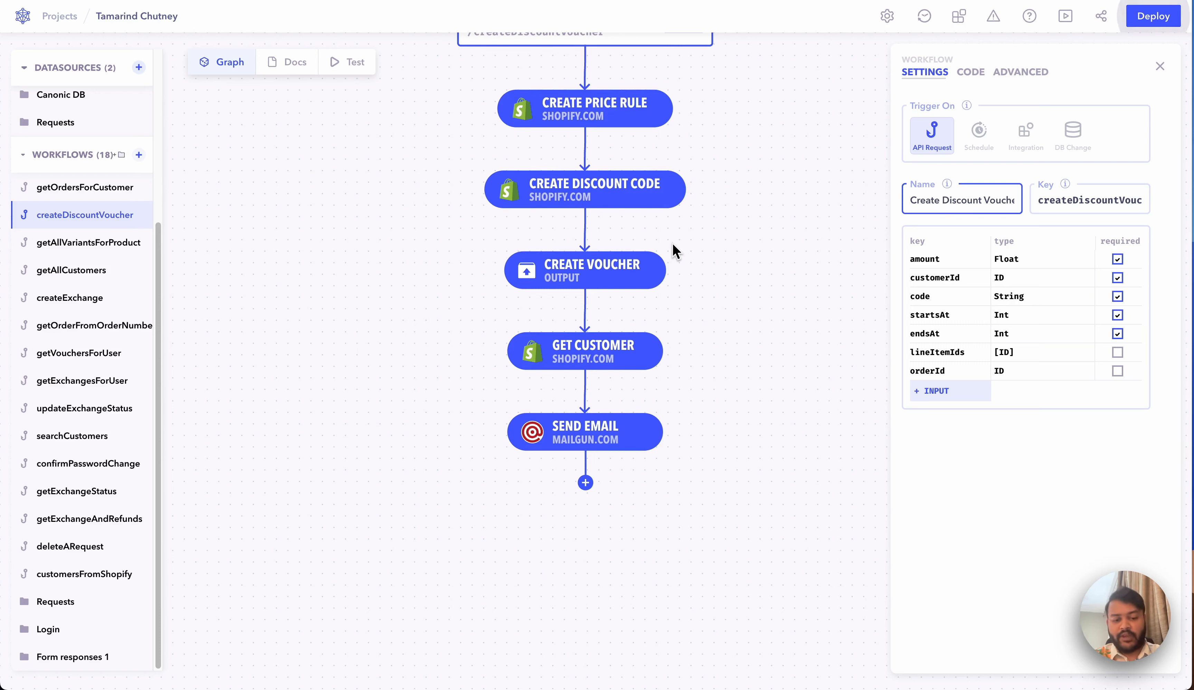
pyautogui.scroll(-2, 672, 245)
pyautogui.hscroll(1, 673, 243)
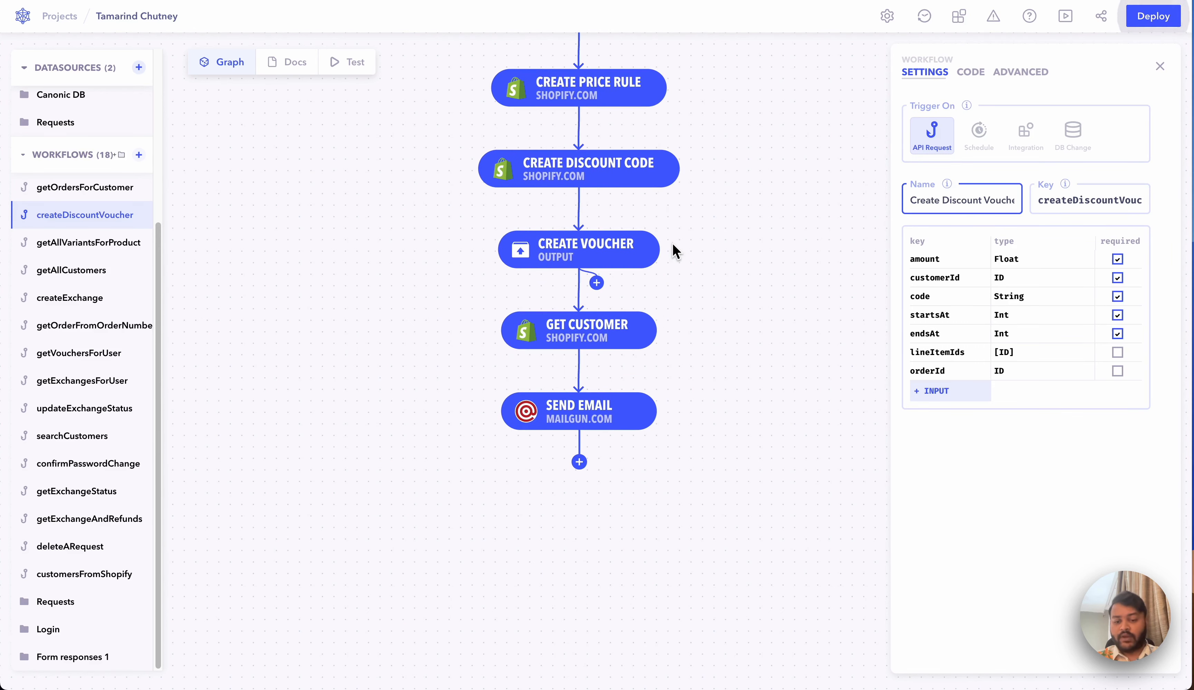
pyautogui.scroll(3, 671, 243)
pyautogui.hscroll(2, 671, 243)
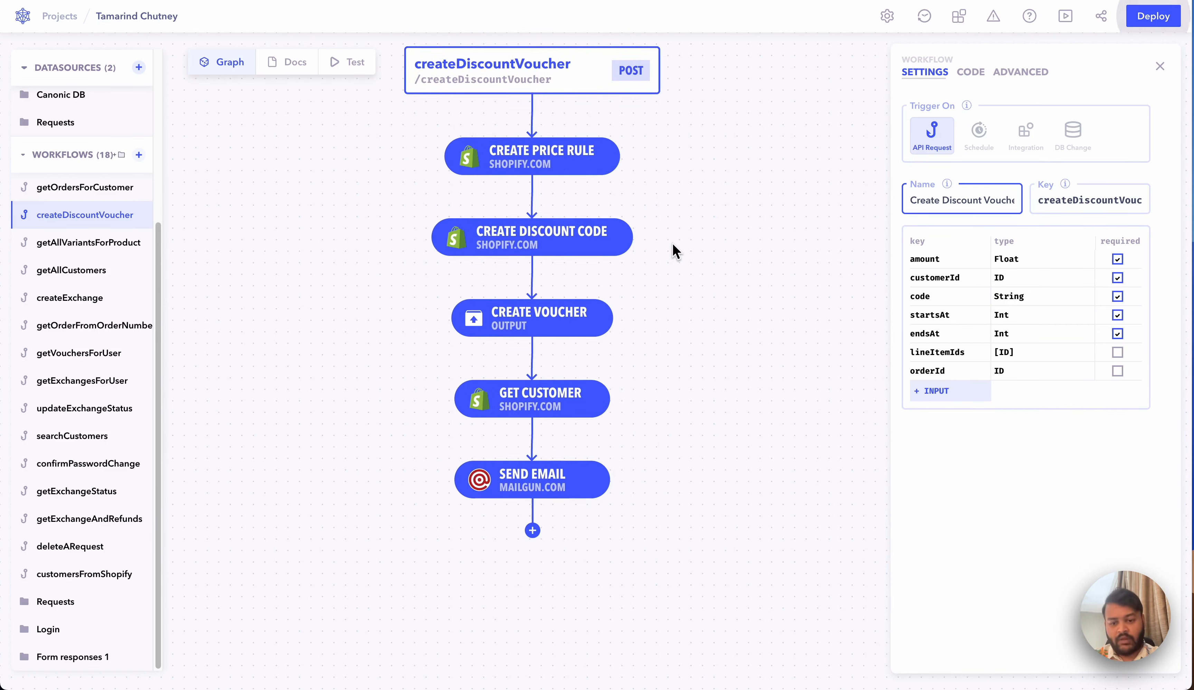
pyautogui.scroll(1, 661, 254)
pyautogui.hscroll(1, 660, 254)
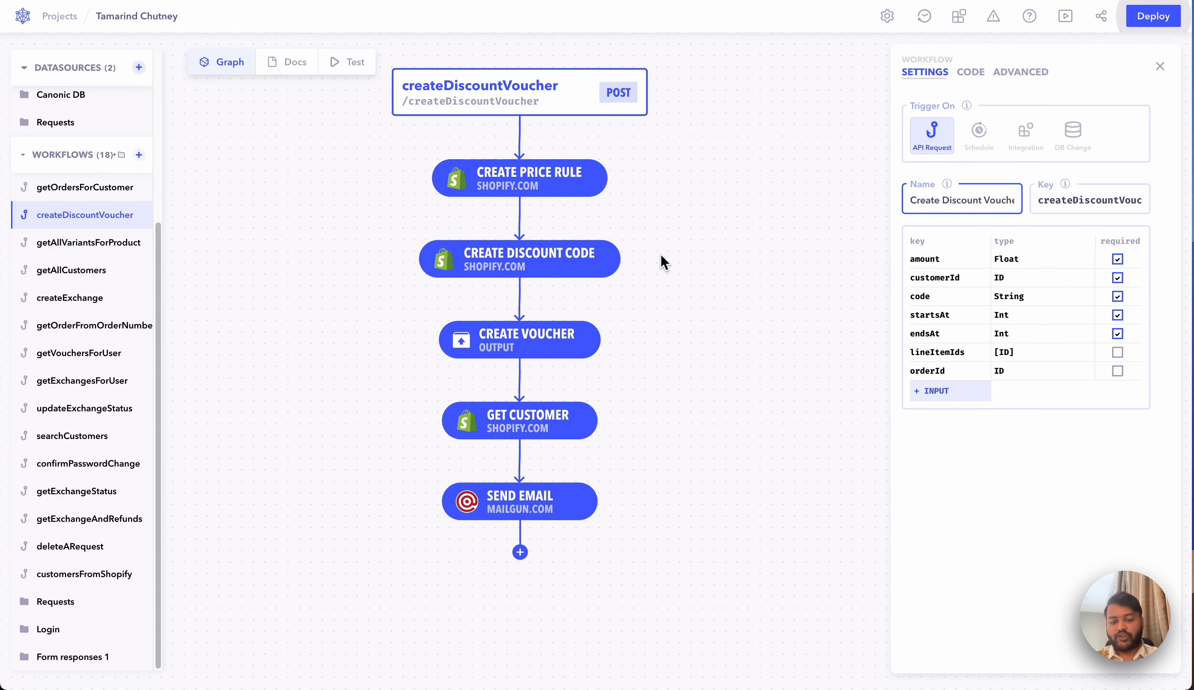
# Step: Create a new workflow named 'Get Customers from Shopify' and close its settings
pyautogui.click(137, 155)
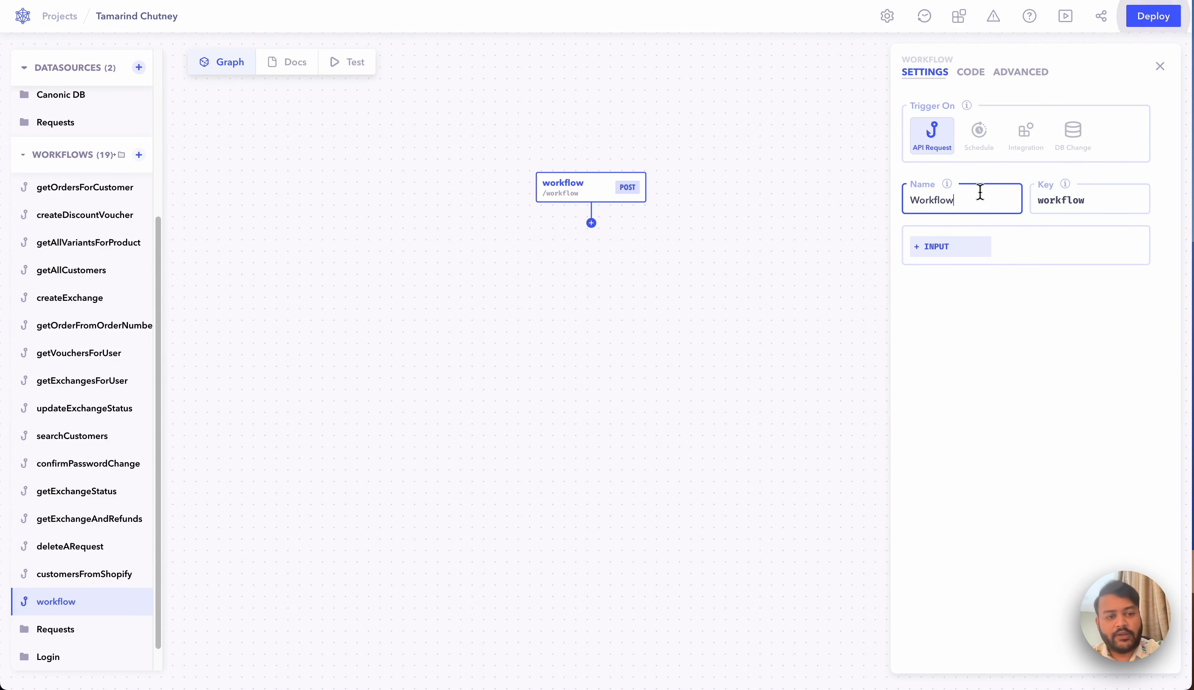
pyautogui.hotkey('ctrl', 'a')
pyautogui.press('BackSpace')
pyautogui.write('Get Cust')
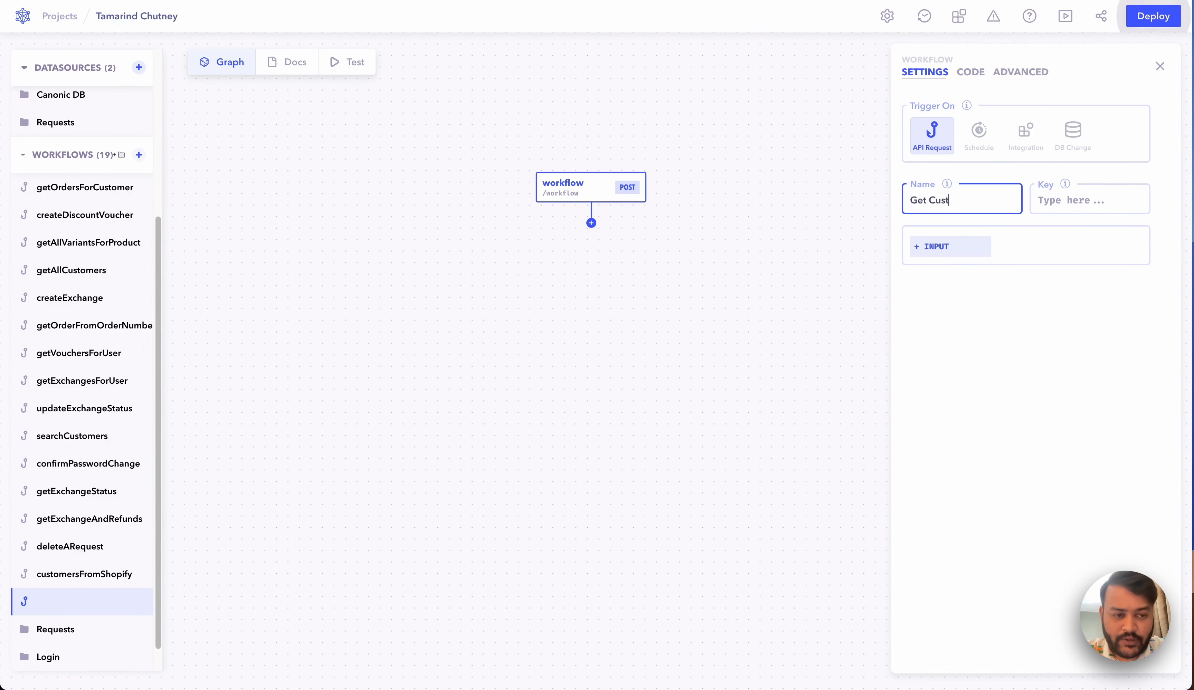
pyautogui.write('omers from Shopify')
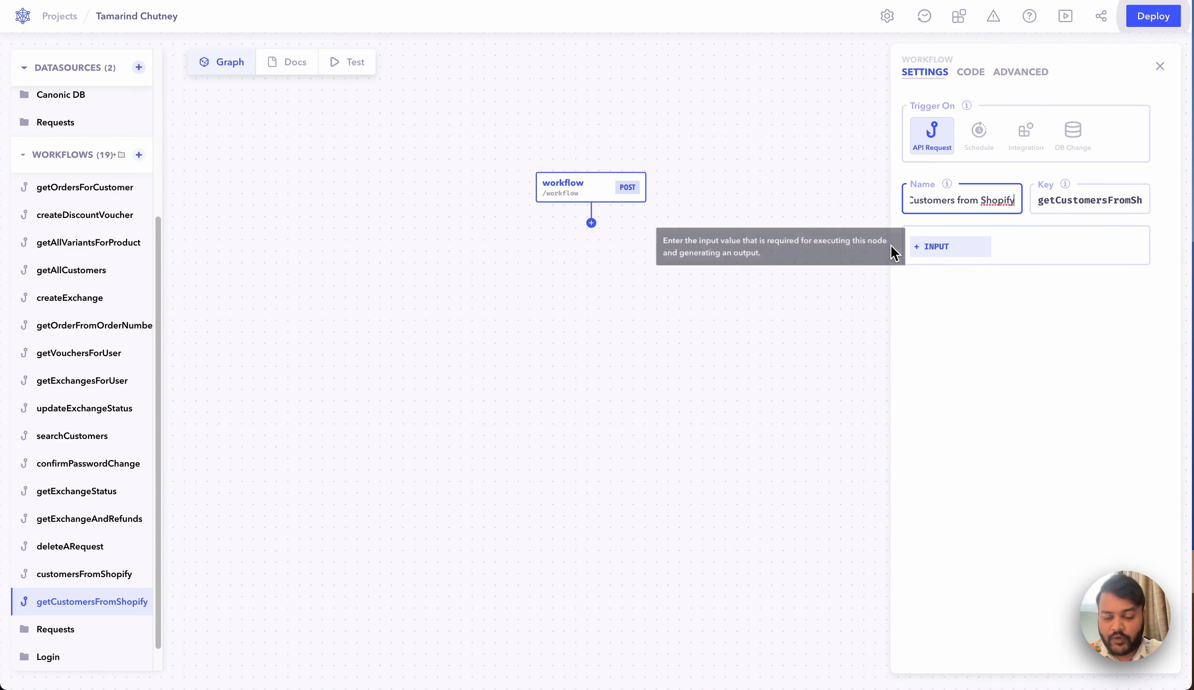
pyautogui.click(756, 282)
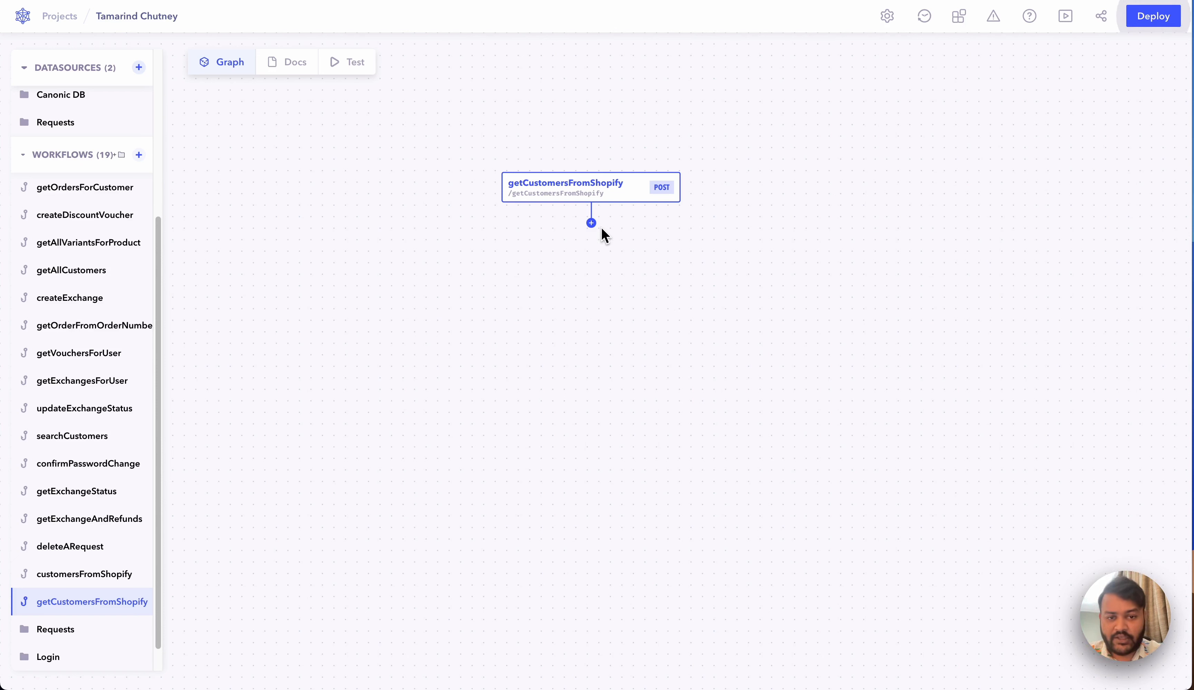
# Step: Add a new node after the getCustomersFromShopify trigger and browse the integration list
pyautogui.click(591, 223)
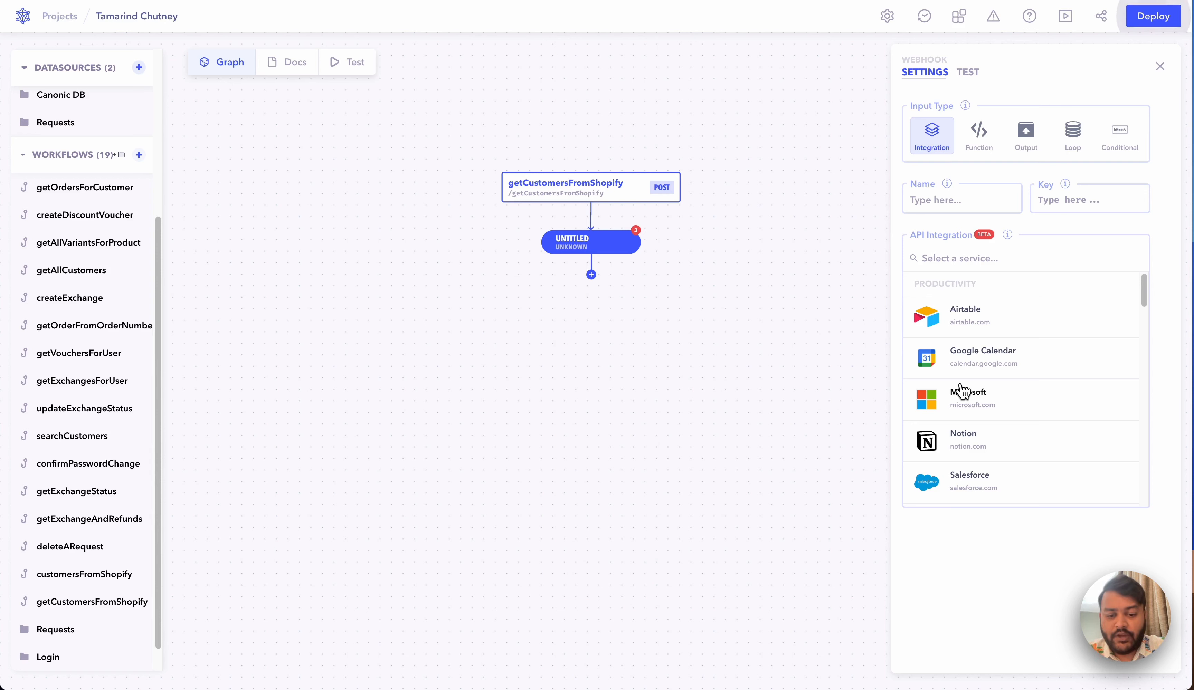
pyautogui.scroll(-3, 931, 393)
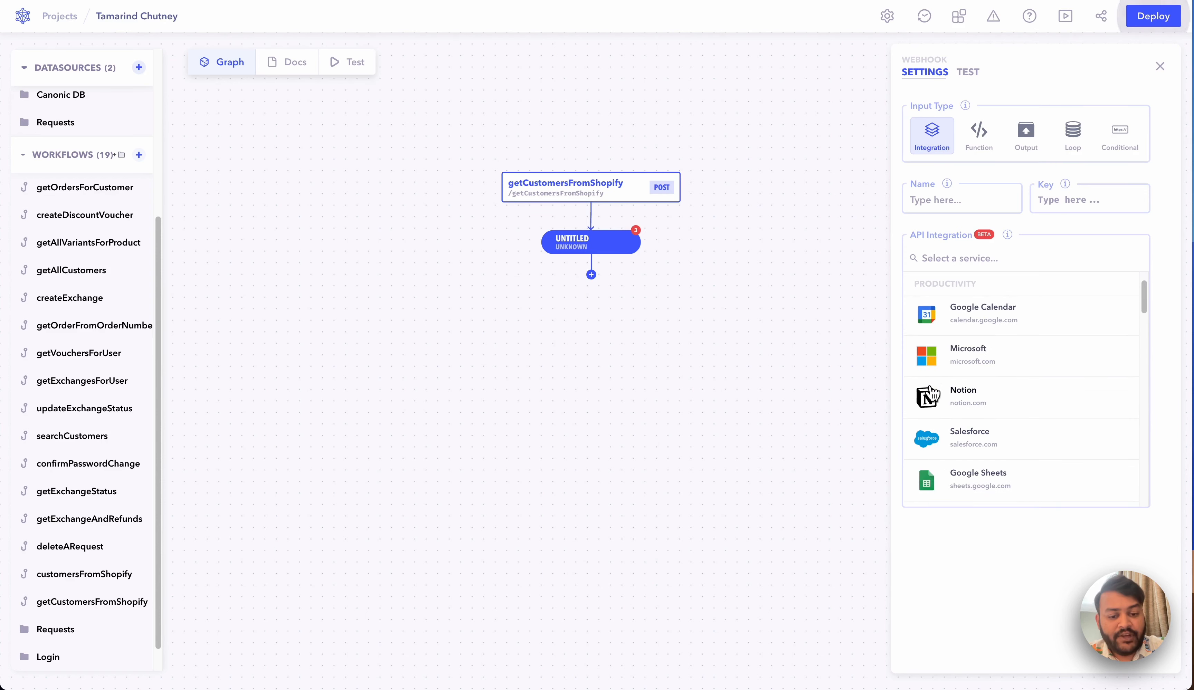
pyautogui.scroll(-3, 931, 394)
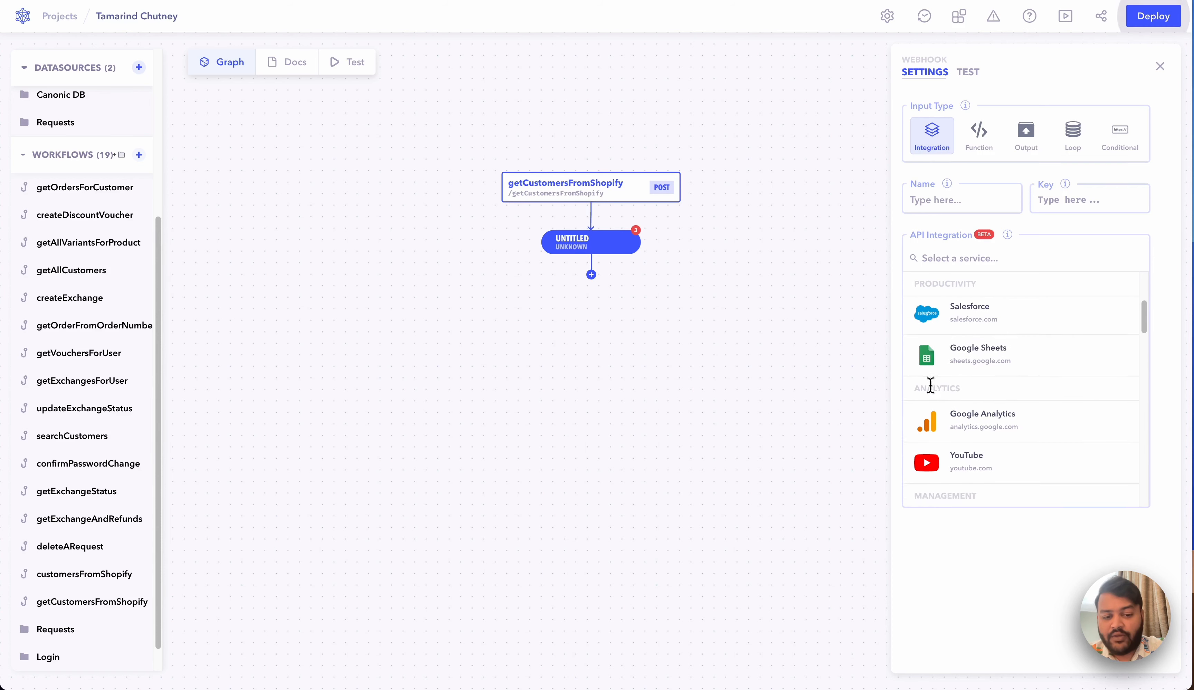
pyautogui.scroll(-3, 931, 386)
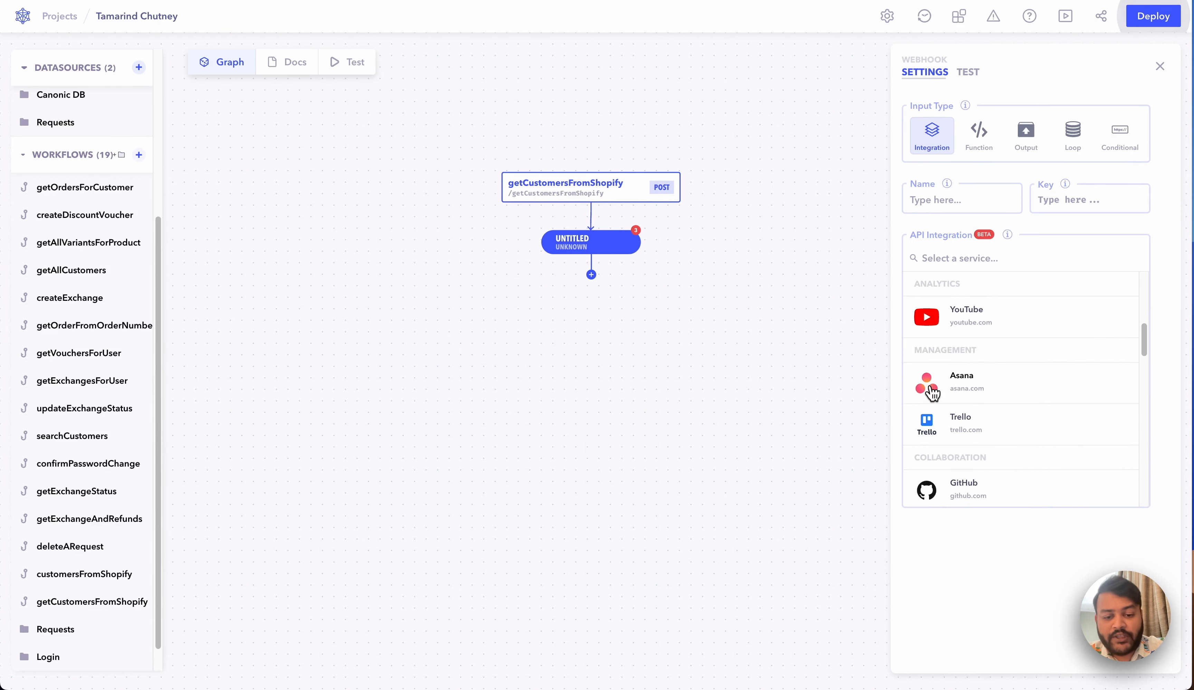
pyautogui.scroll(-3, 932, 393)
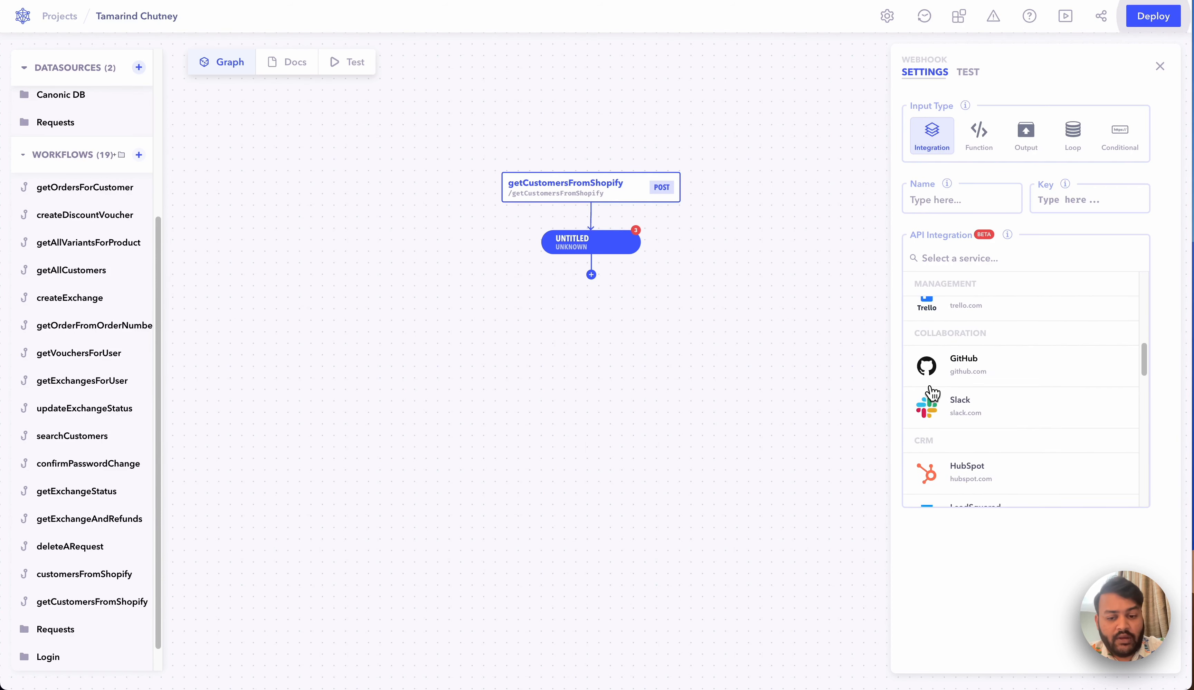
pyautogui.scroll(-4, 931, 393)
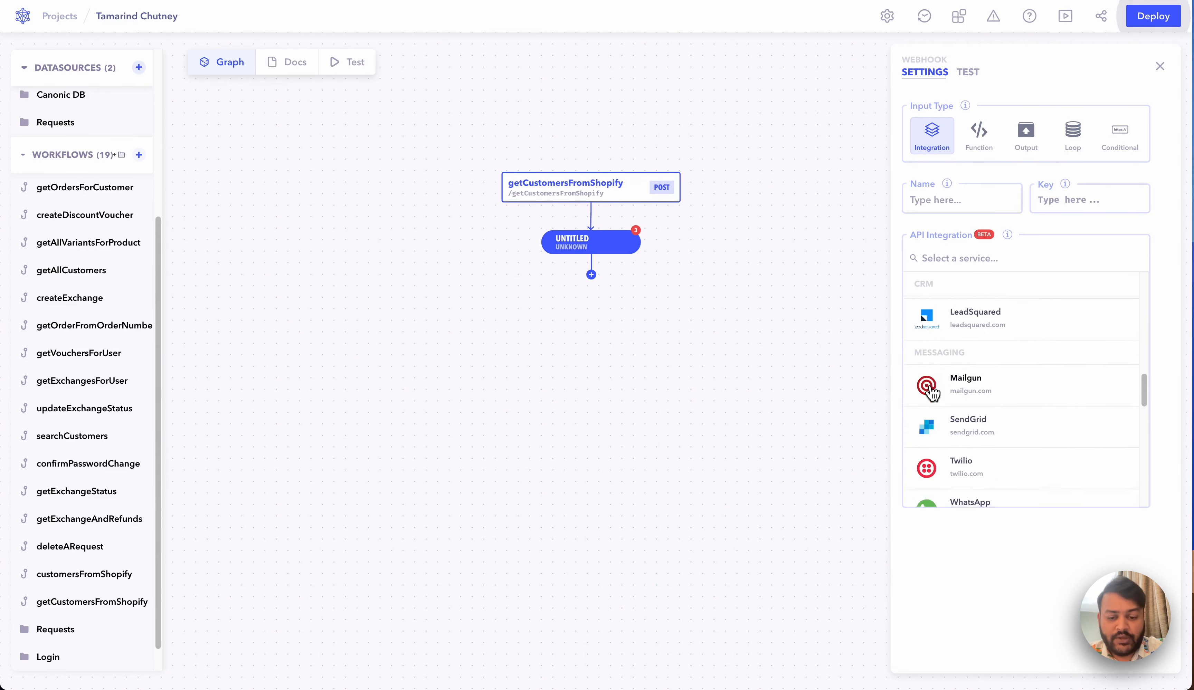
pyautogui.scroll(-3, 931, 393)
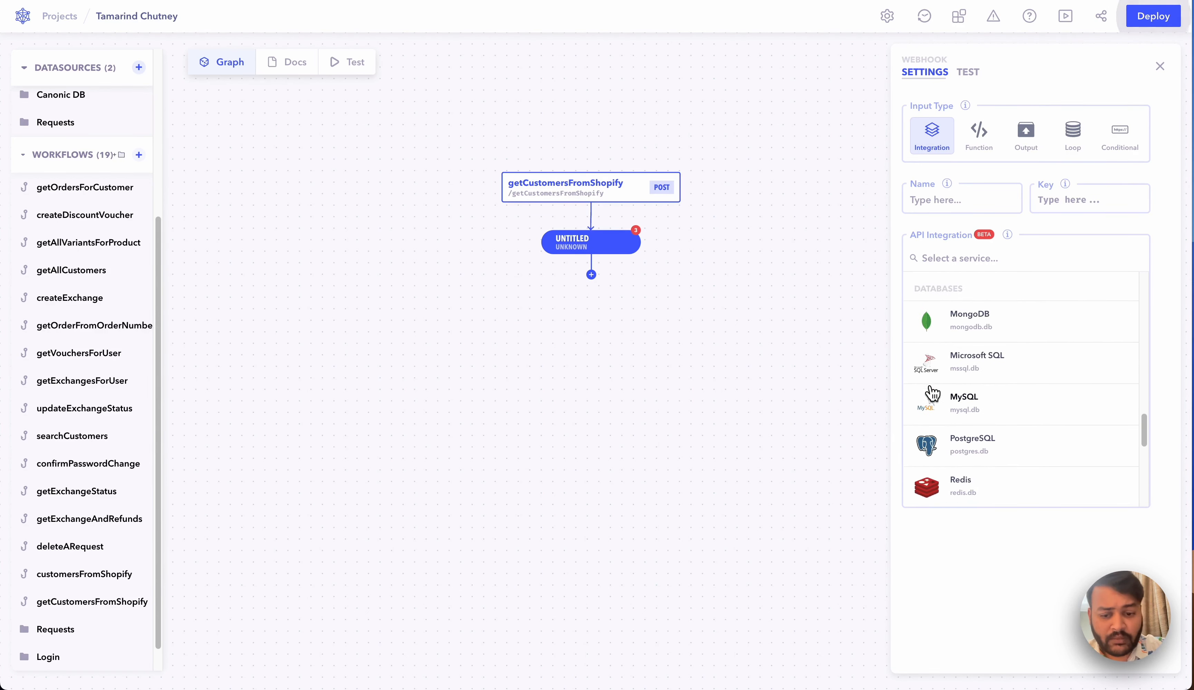
# Step: Make the node a Shopify integration and search its endpoints for 'Retrieve'
pyautogui.write('Shop')
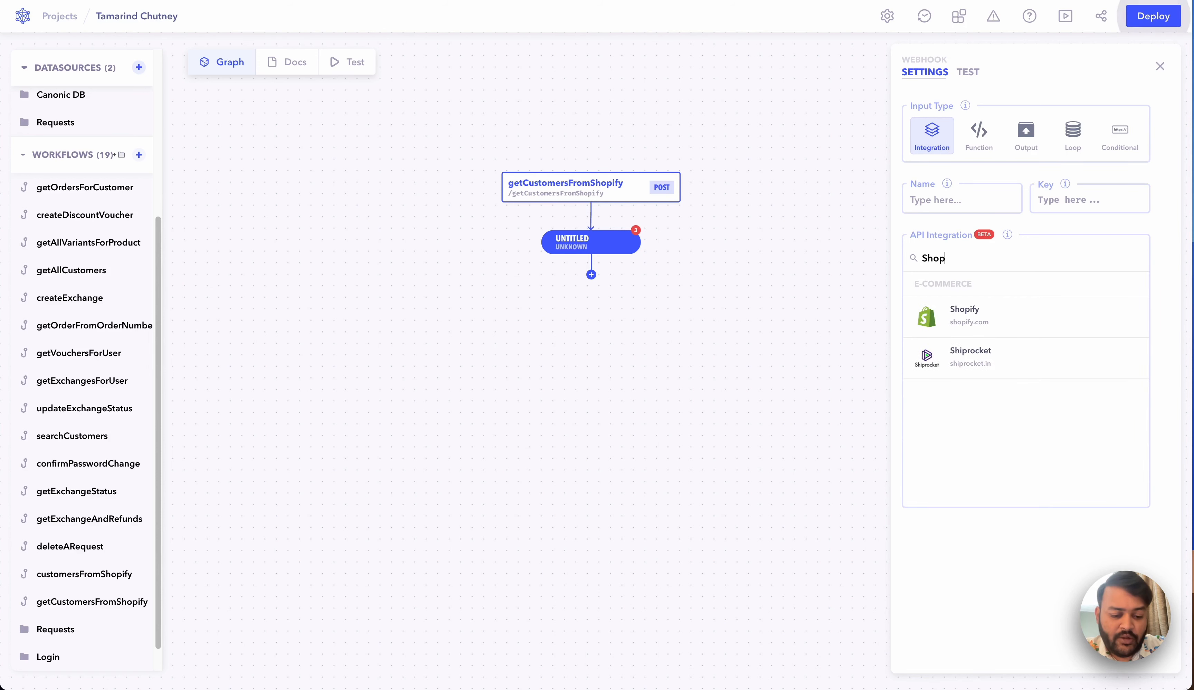
pyautogui.click(980, 312)
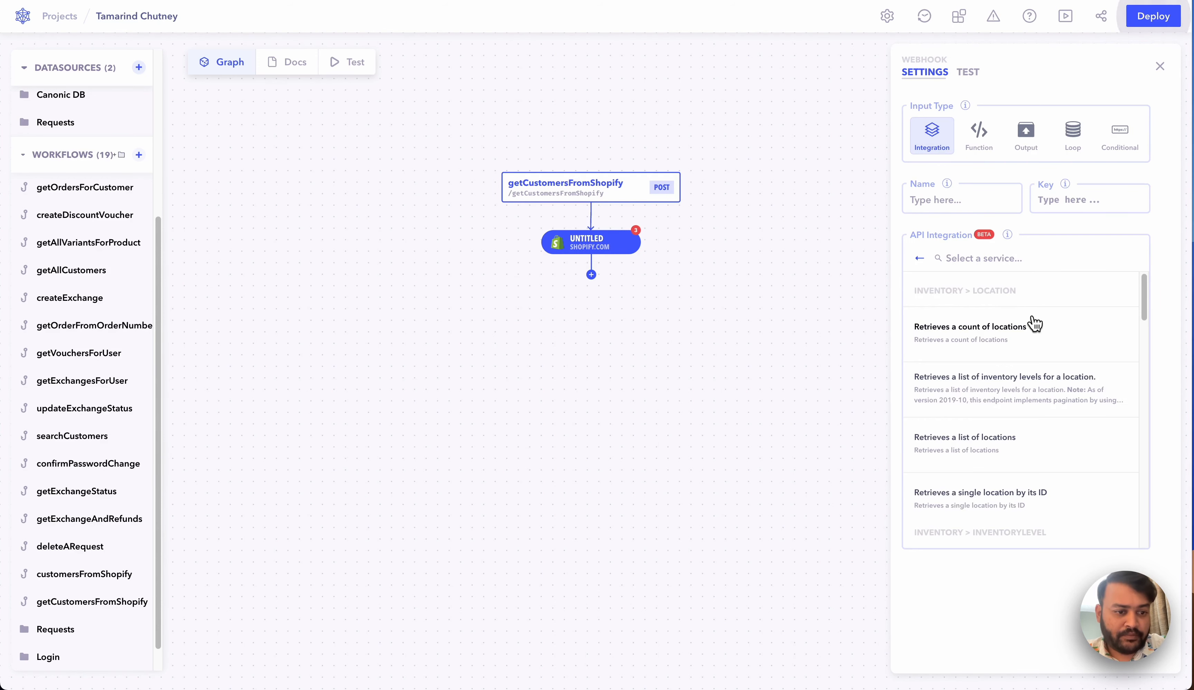
pyautogui.write('Get ')
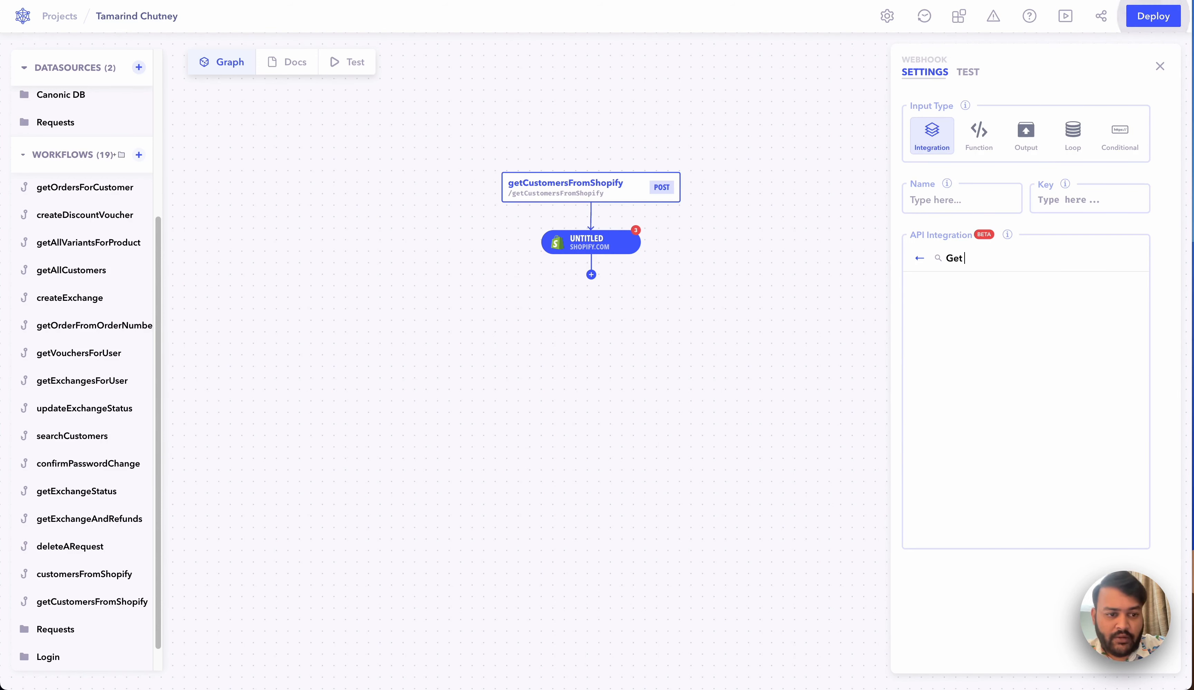
pyautogui.write('All Cu')
pyautogui.press('BackSpace')
pyautogui.press('BackSpace')
pyautogui.press('BackSpace')
pyautogui.press('BackSpace')
pyautogui.press('BackSpace')
pyautogui.press('BackSpace')
pyautogui.press('BackSpace')
pyautogui.press('BackSpace')
pyautogui.press('BackSpace')
pyautogui.press('BackSpace')
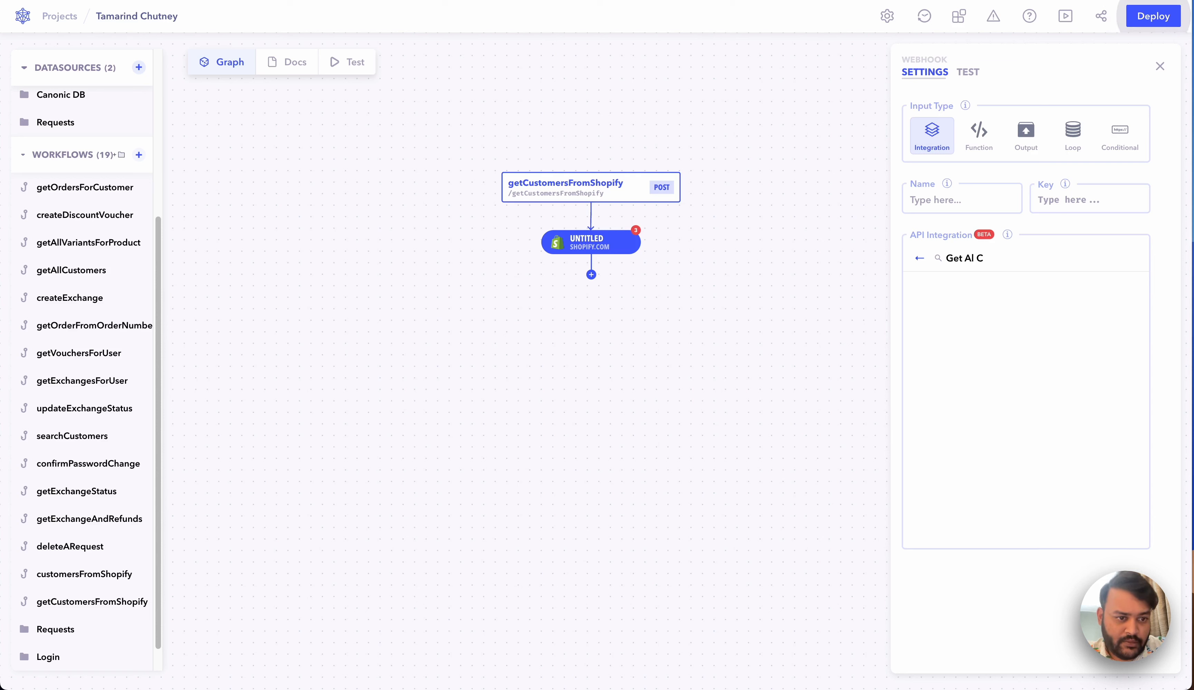
pyautogui.write('Retrieve')
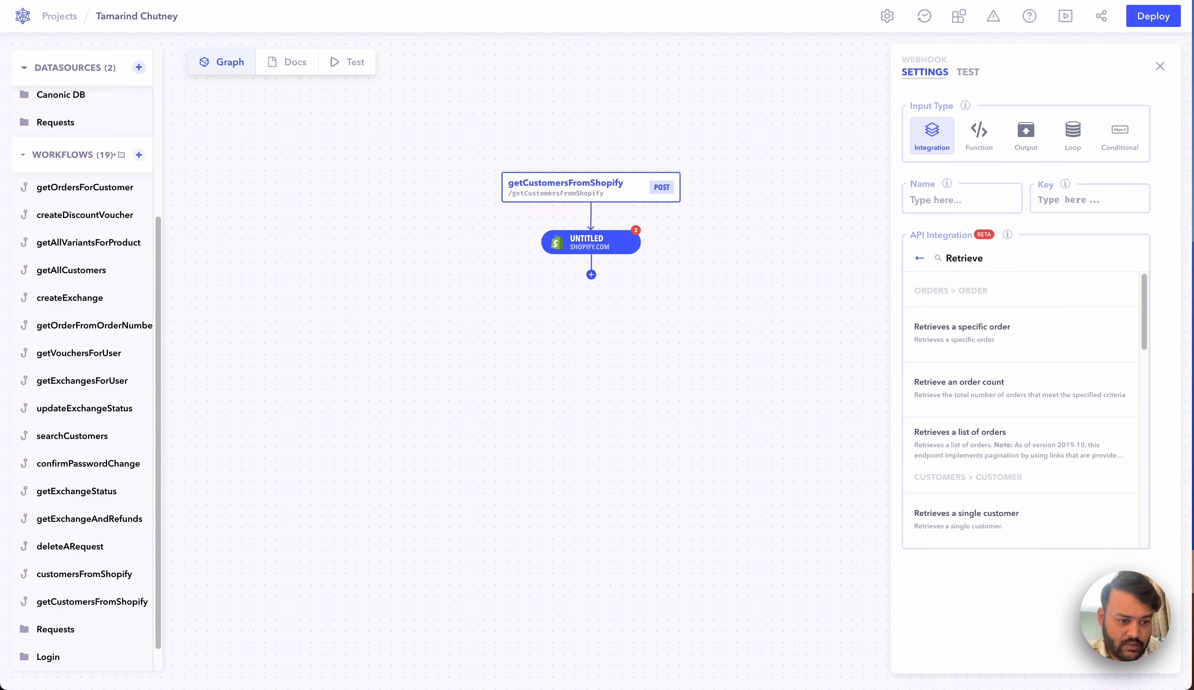
pyautogui.scroll(-5, 1065, 374)
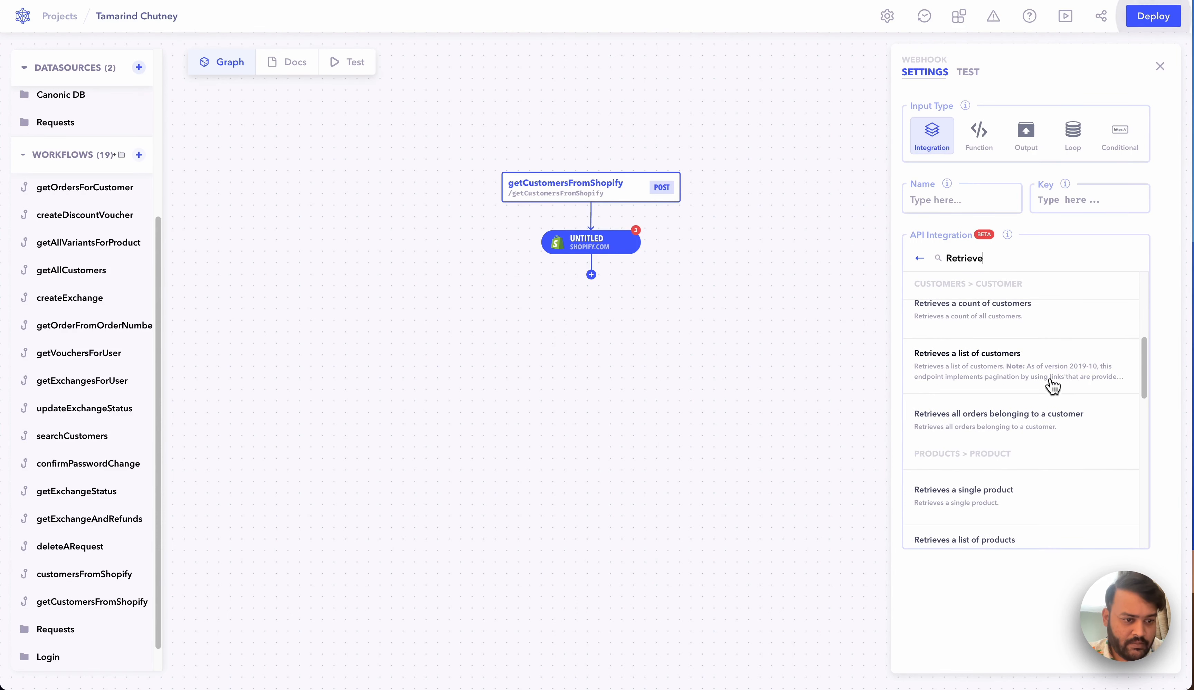
# Step: Choose the retrieve-customers endpoint and set Shop Name to tamarind-chutney
pyautogui.click(1050, 380)
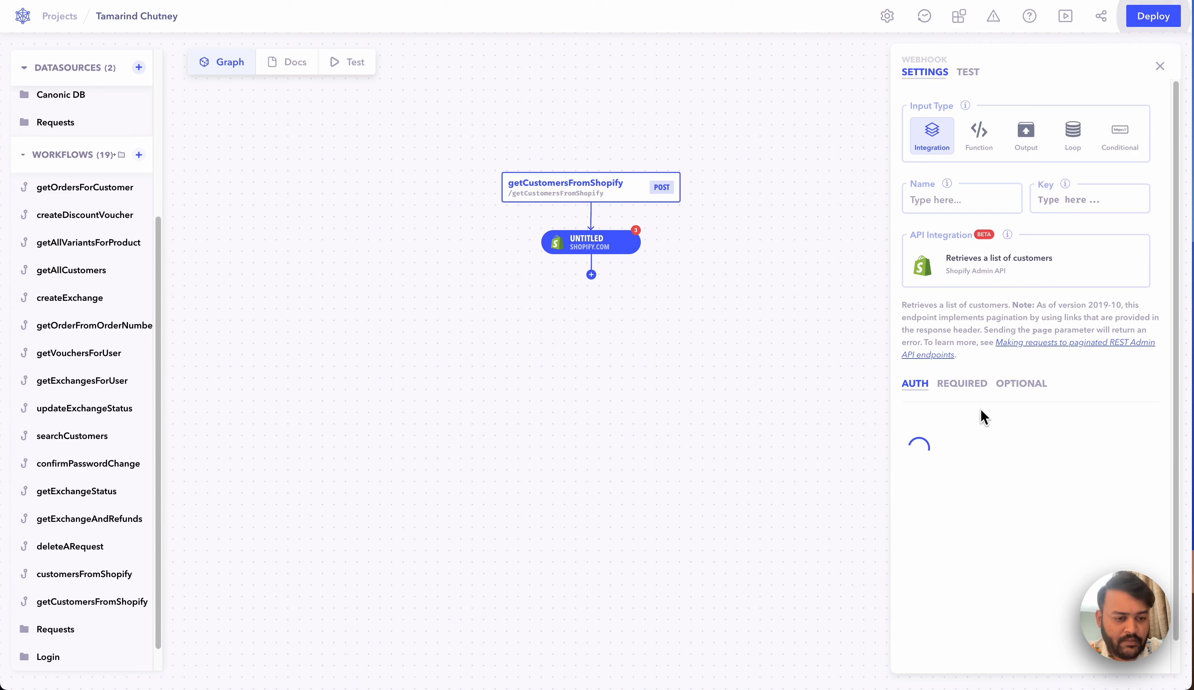
pyautogui.scroll(-1, 948, 449)
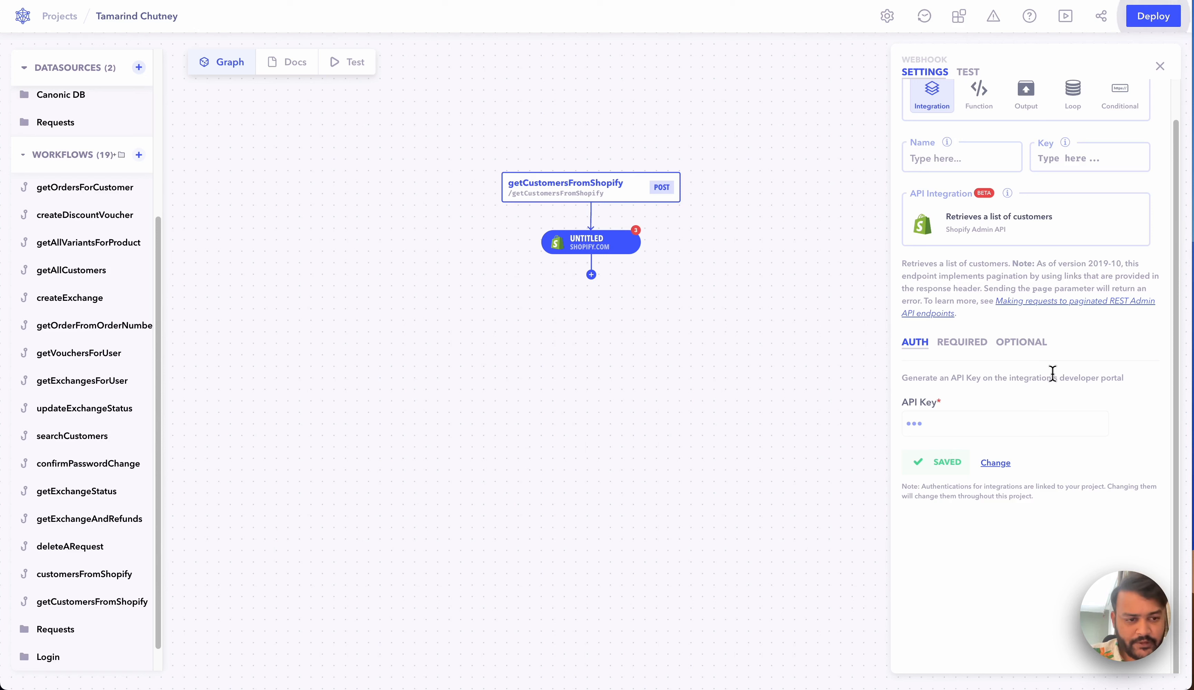
pyautogui.click(971, 350)
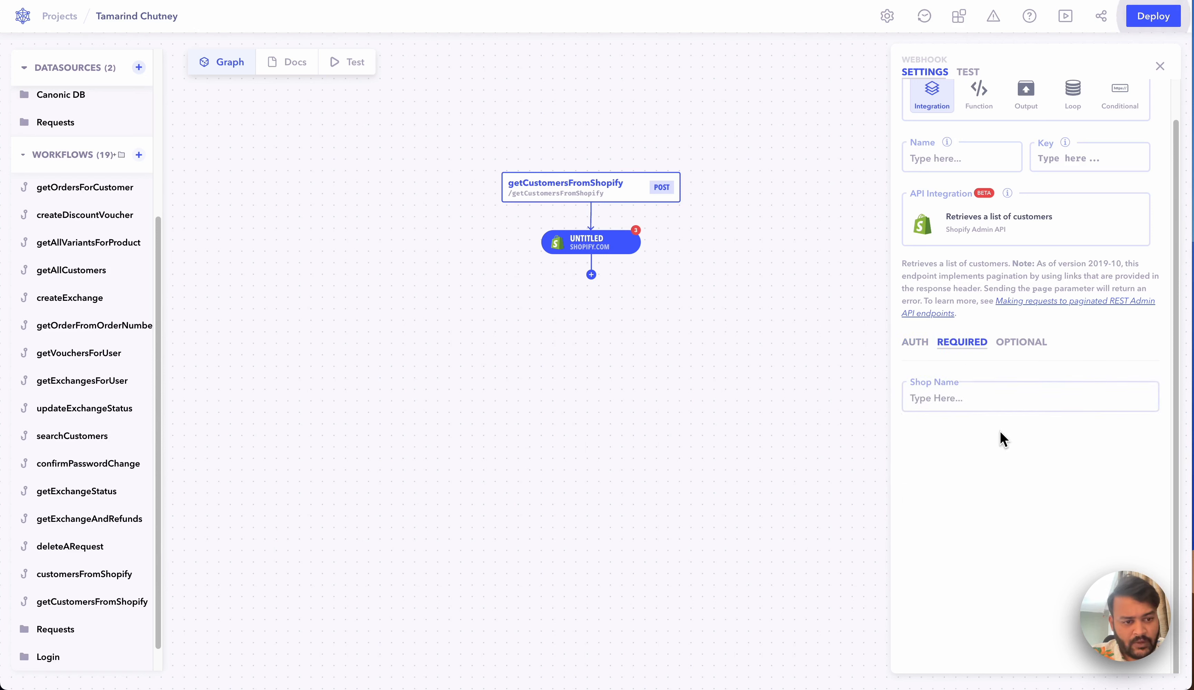
pyautogui.click(990, 393)
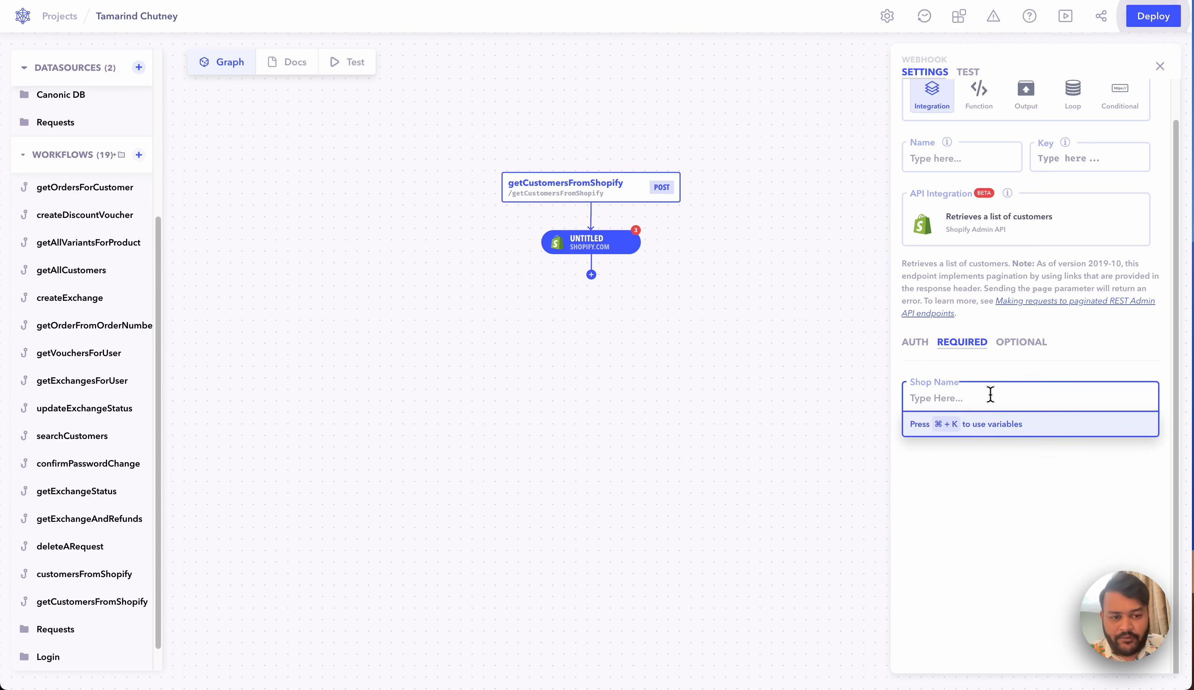
pyautogui.write('tamar')
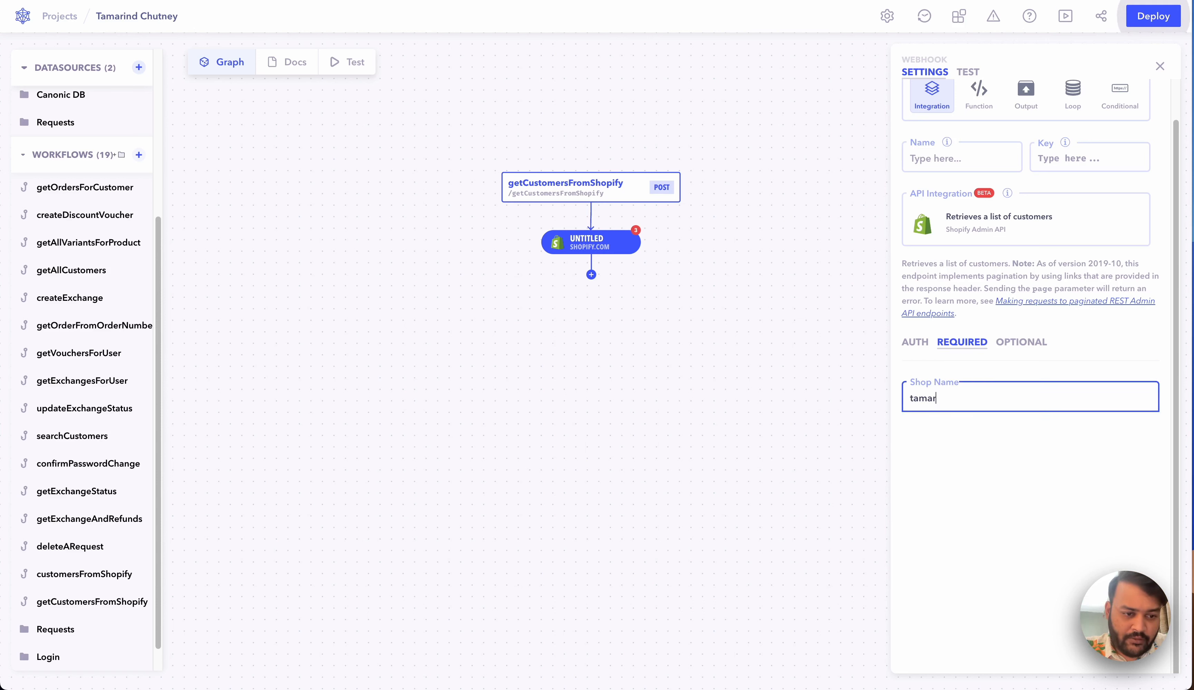
pyautogui.write('ind-chutney')
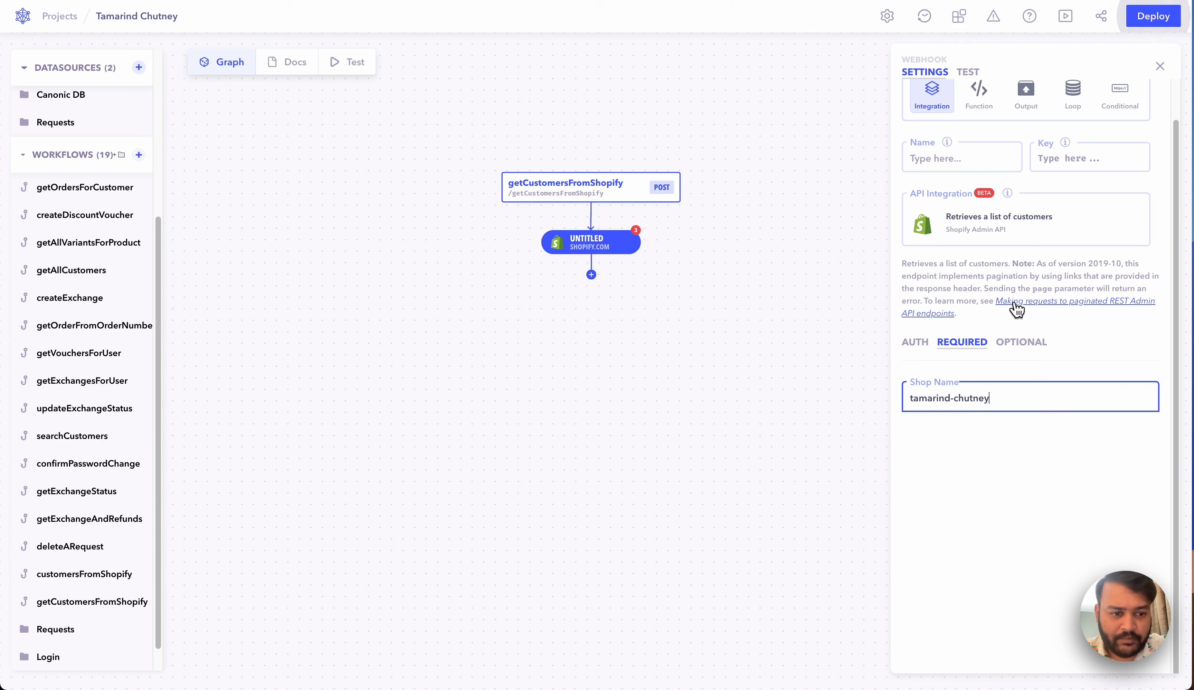
# Step: Name the Shopify step 'Get all Customers' and close its settings
pyautogui.click(981, 159)
pyautogui.write('Get all')
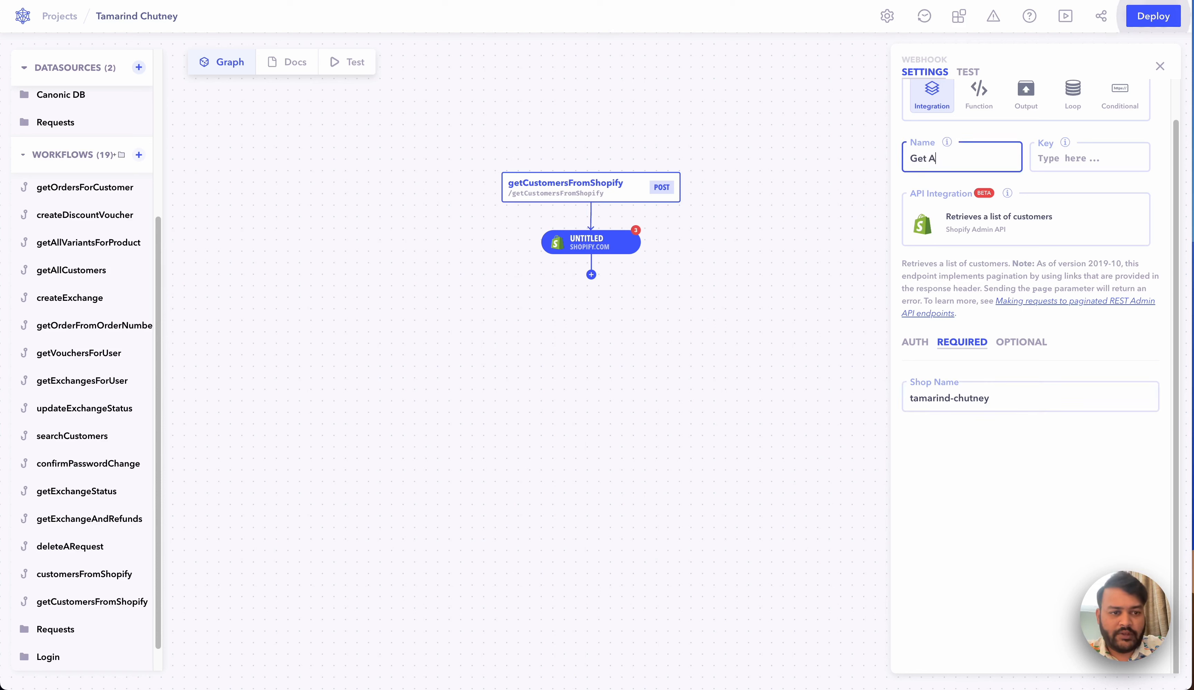
pyautogui.write('Cuatomers')
pyautogui.press('BackSpace')
pyautogui.press('BackSpace')
pyautogui.press('BackSpace')
pyautogui.press('BackSpace')
pyautogui.press('BackSpace')
pyautogui.press('BackSpace')
pyautogui.press('BackSpace')
pyautogui.write('stomers')
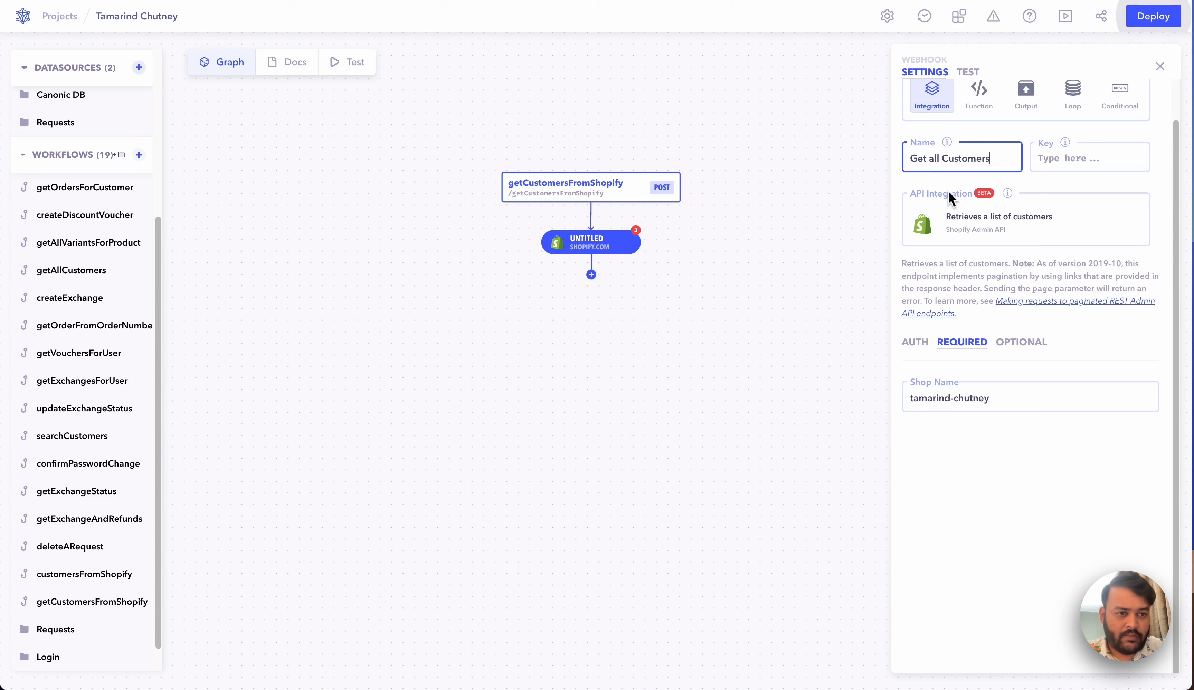
pyautogui.click(792, 296)
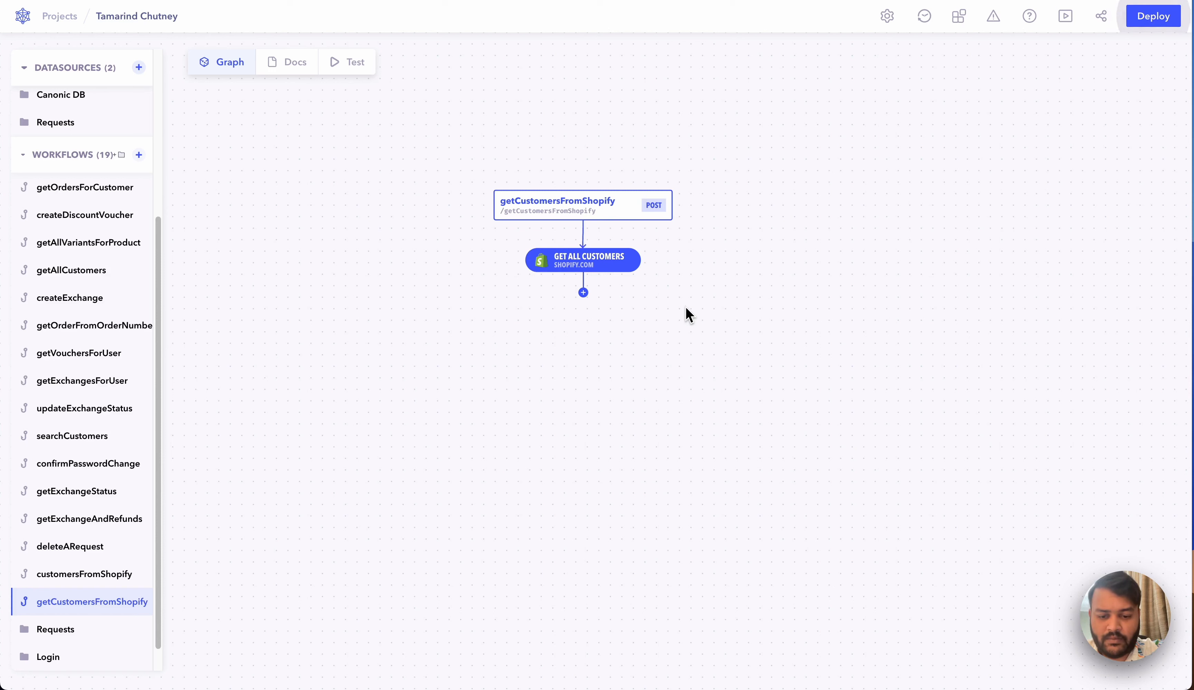
# Step: Add a new step below the Get all Customers node
pyautogui.moveTo(599, 221)
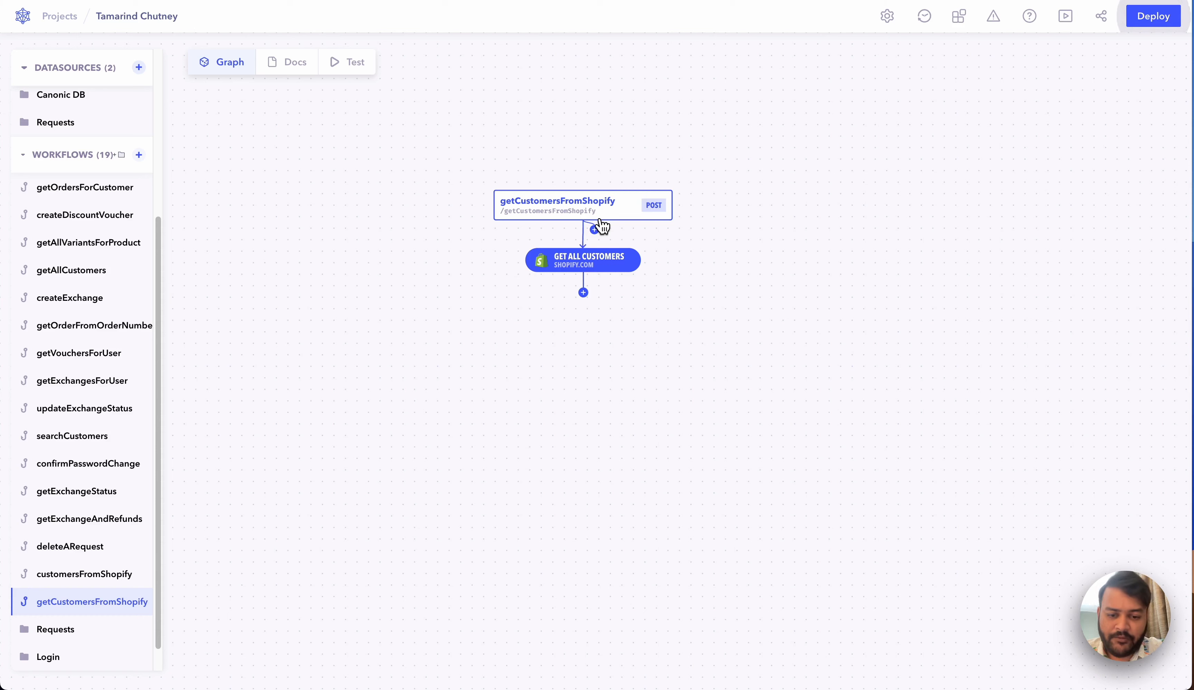
pyautogui.click(582, 293)
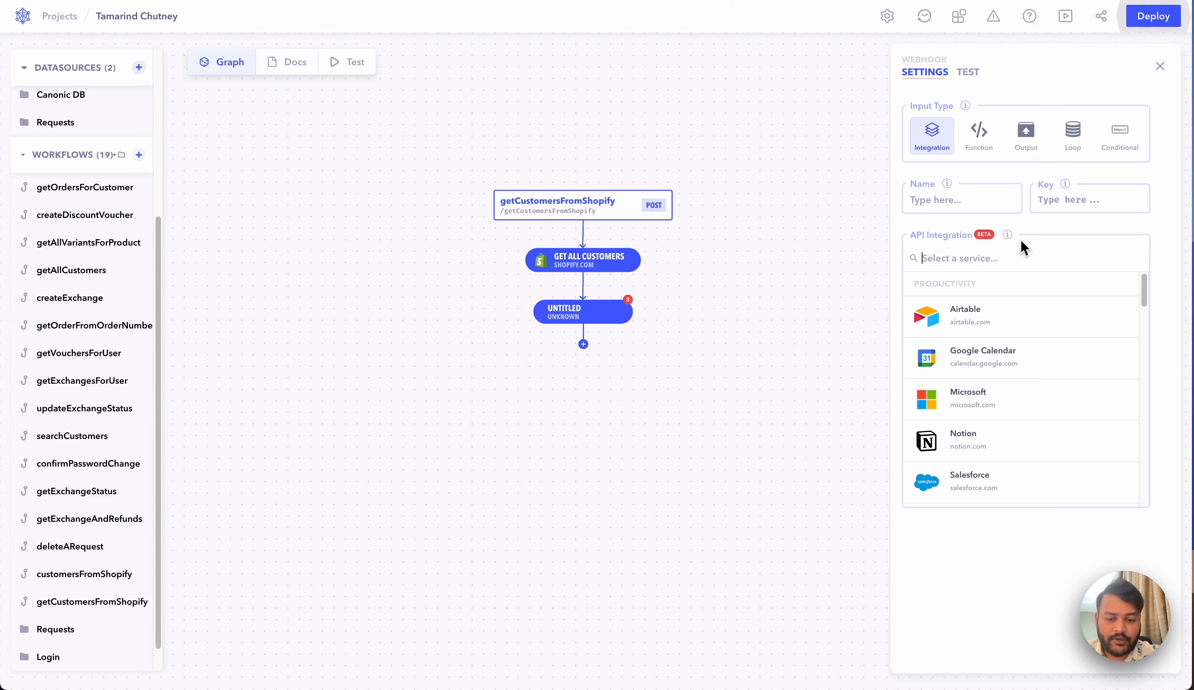
# Step: Make the step a loop named 'Loop over Customers' iterating over 1.customers
pyautogui.click(1073, 142)
pyautogui.write('L')
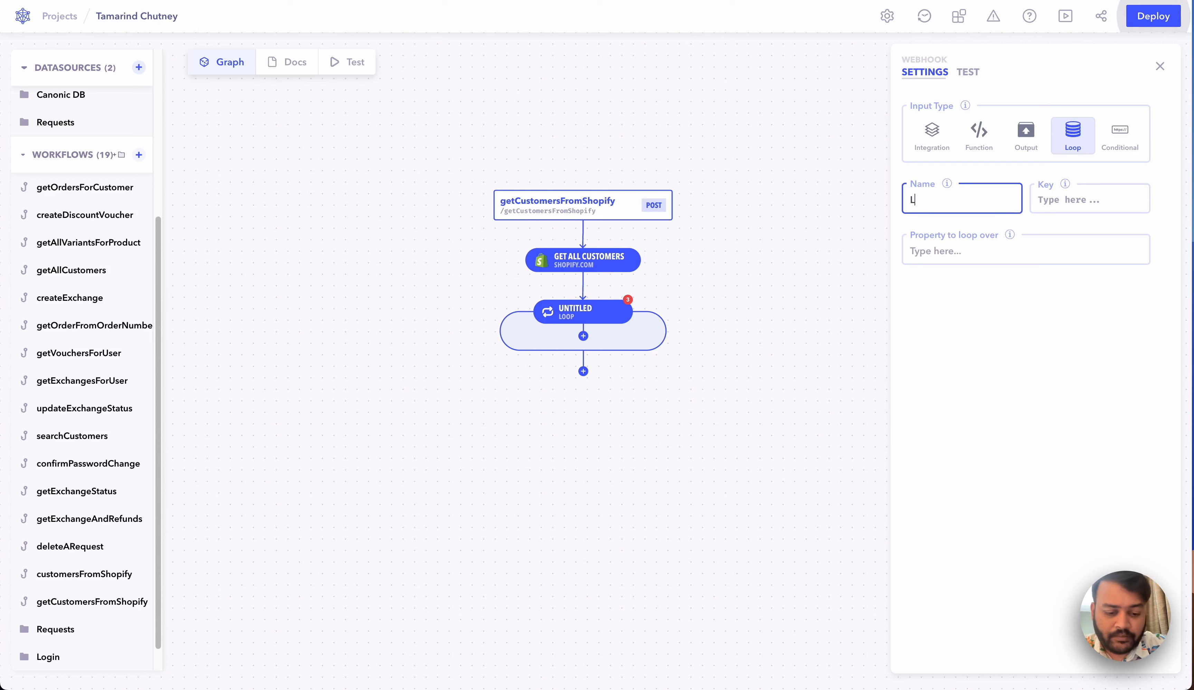
pyautogui.write('oop over Customers')
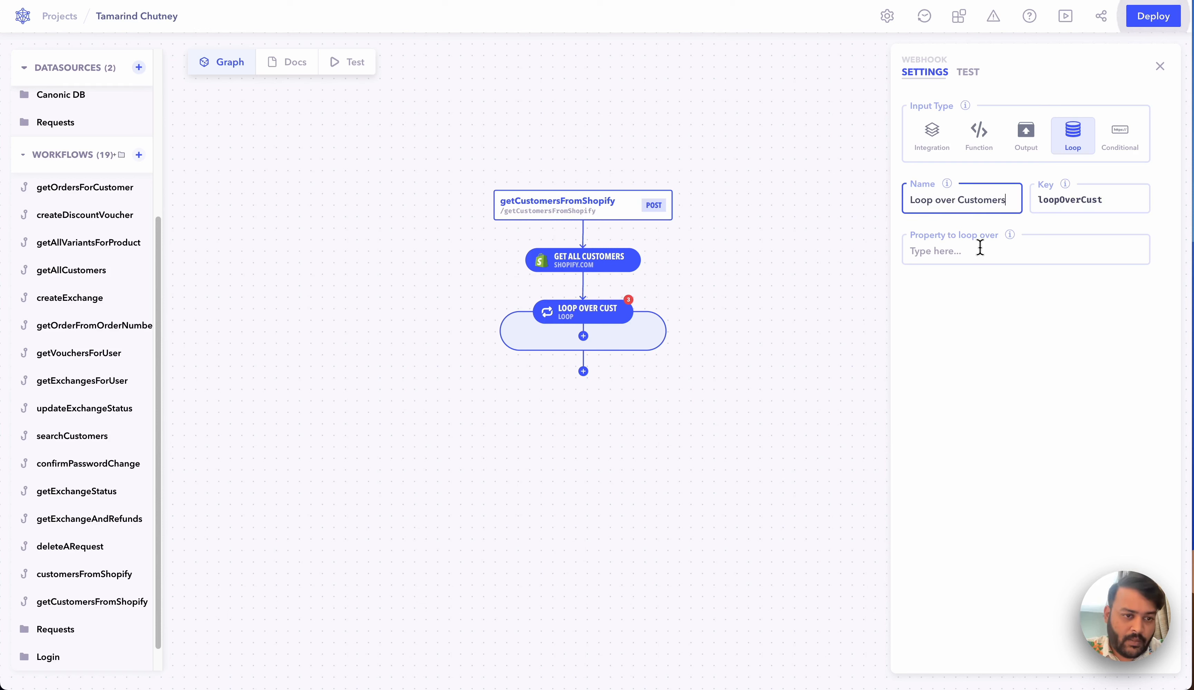
pyautogui.click(983, 251)
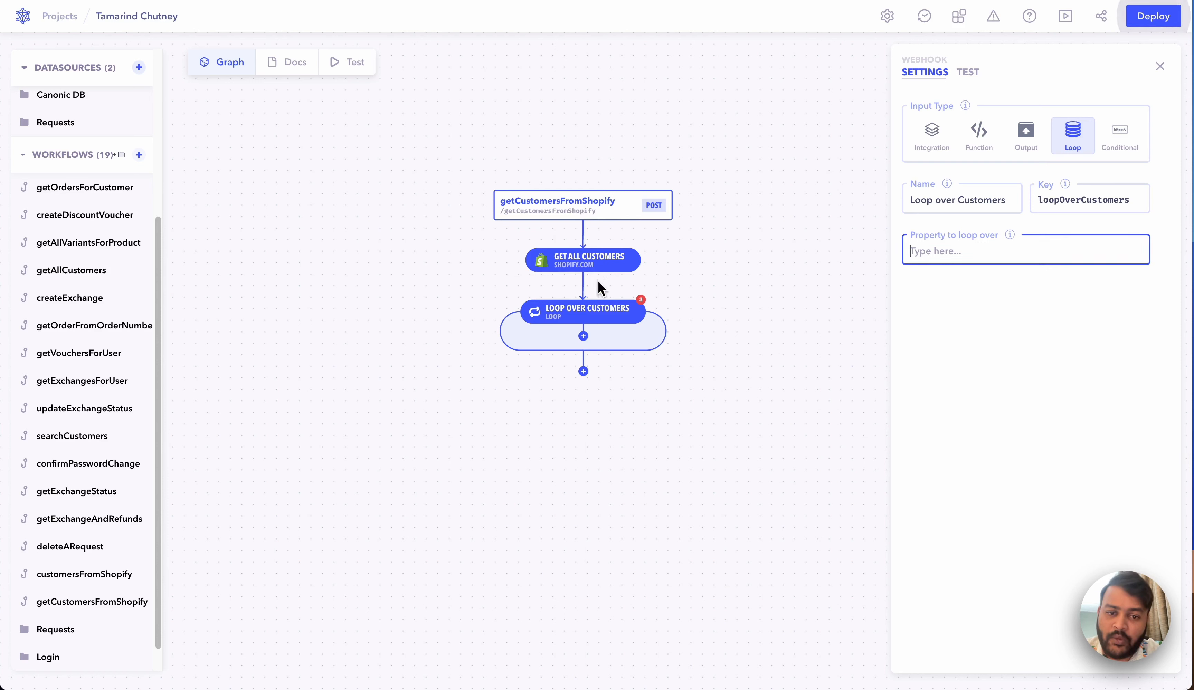
pyautogui.moveTo(611, 264)
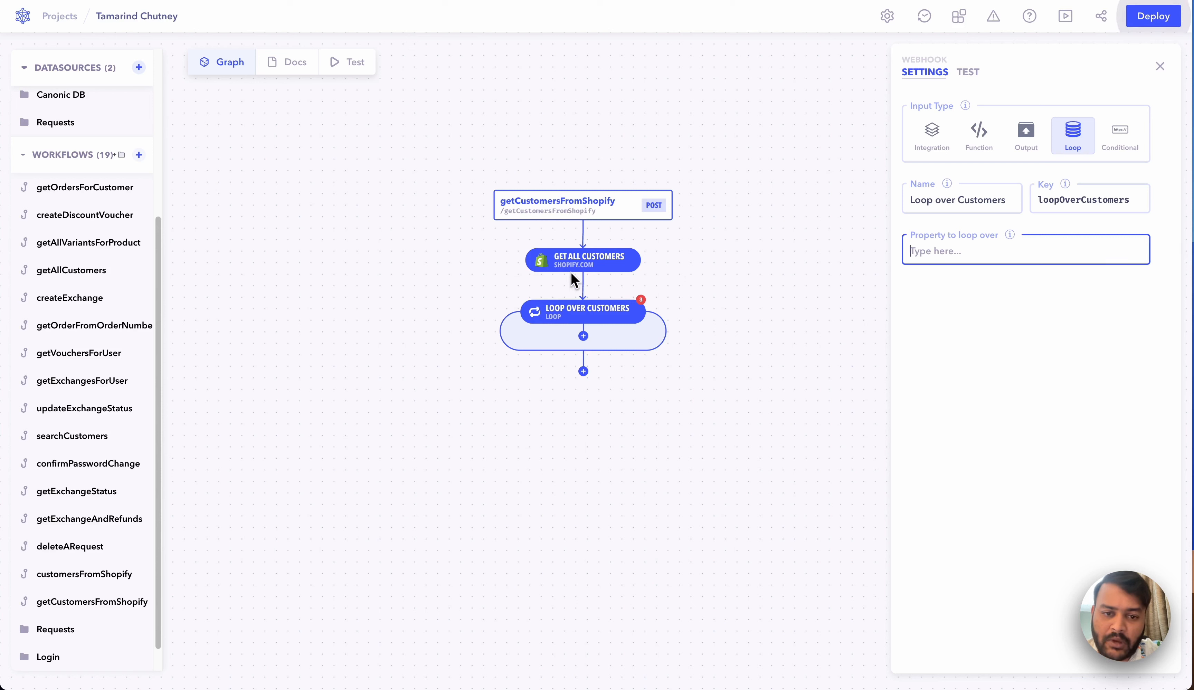
pyautogui.write('1')
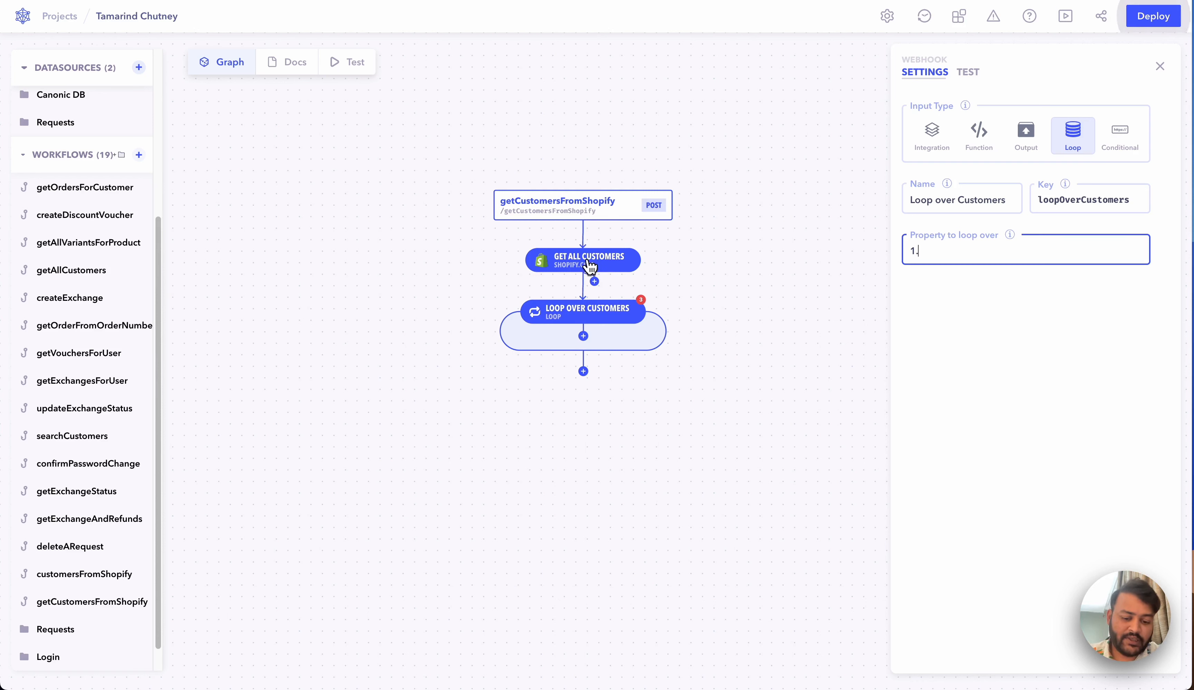
pyautogui.write('.')
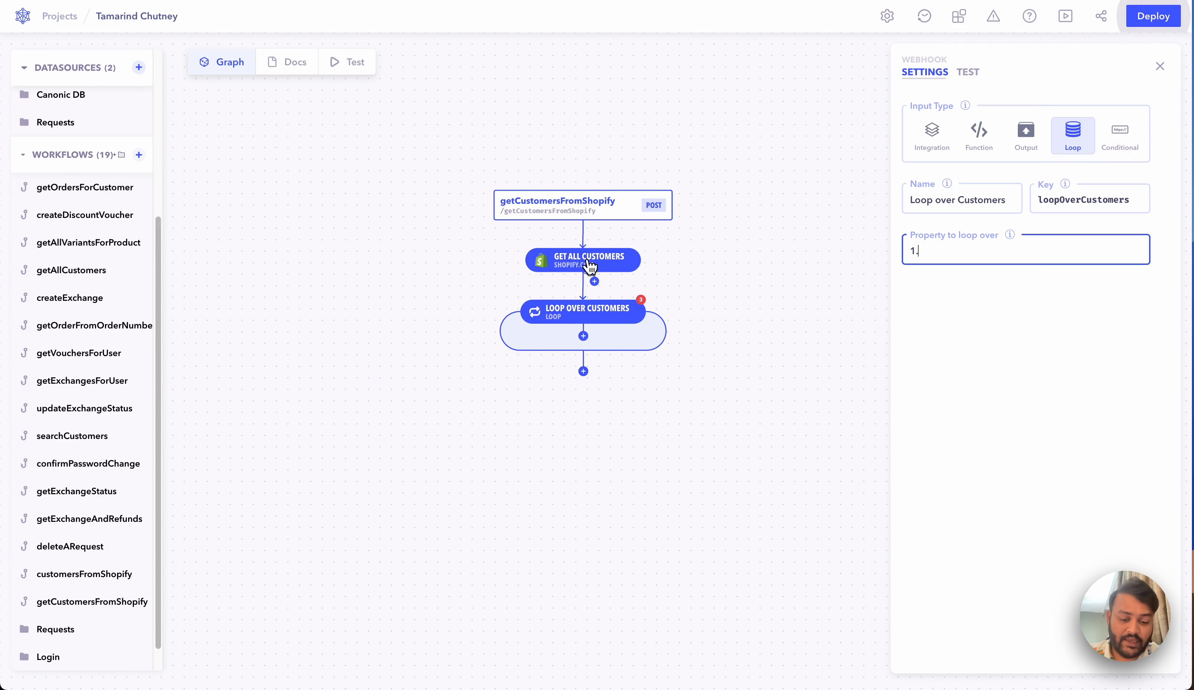
pyautogui.write('cust')
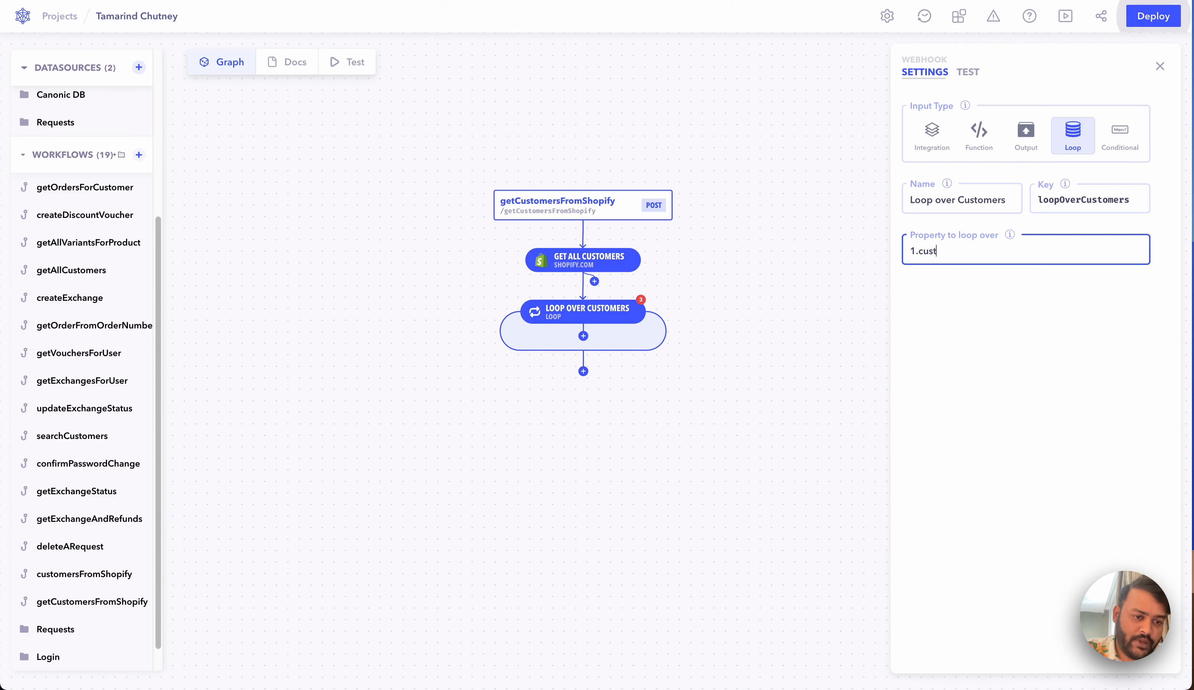
pyautogui.write('omers')
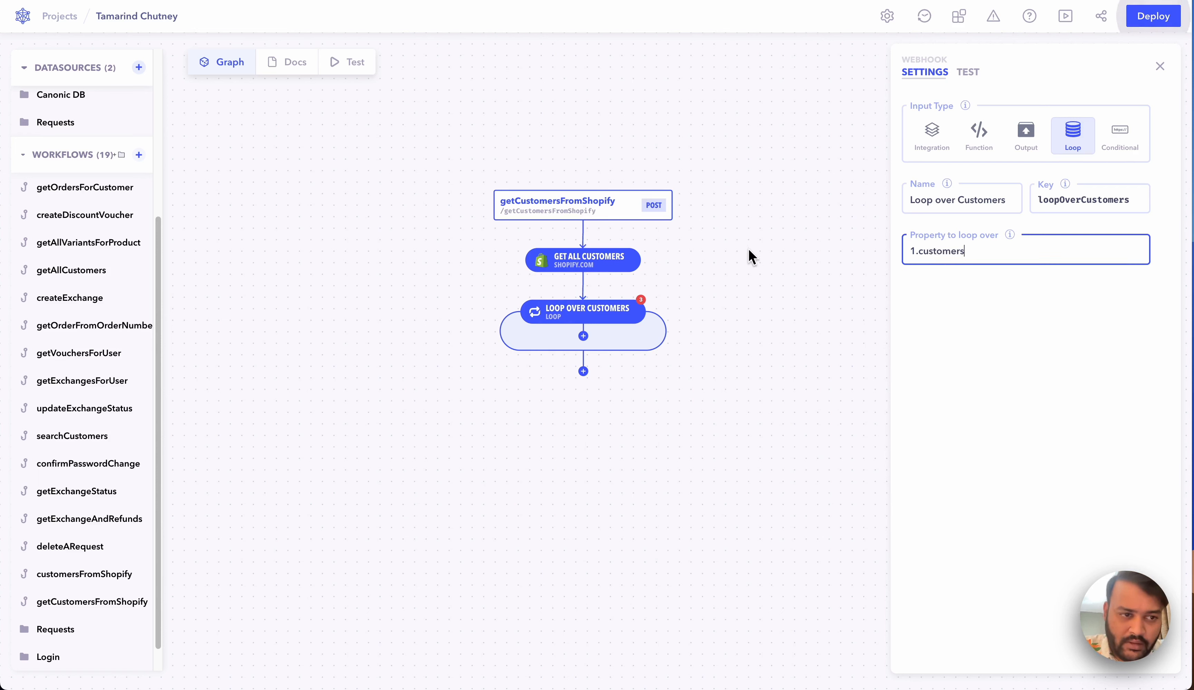
pyautogui.click(756, 260)
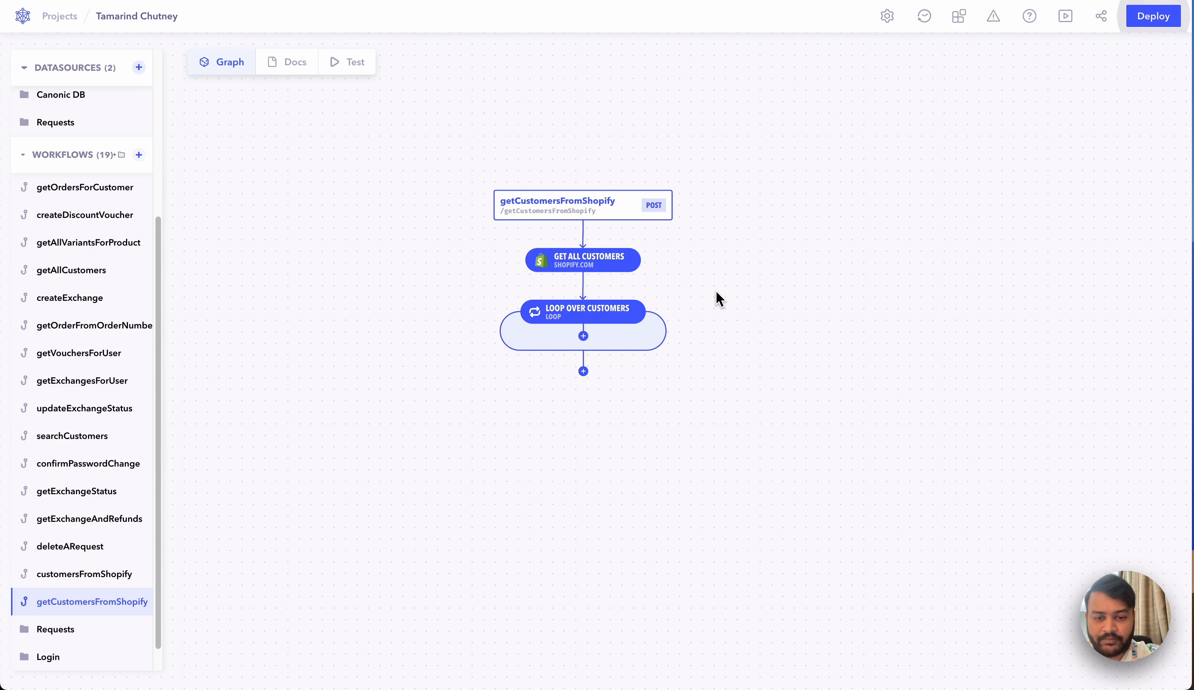
# Step: Add a conditional step named 'Check Orders Count' inside the loop
pyautogui.click(583, 338)
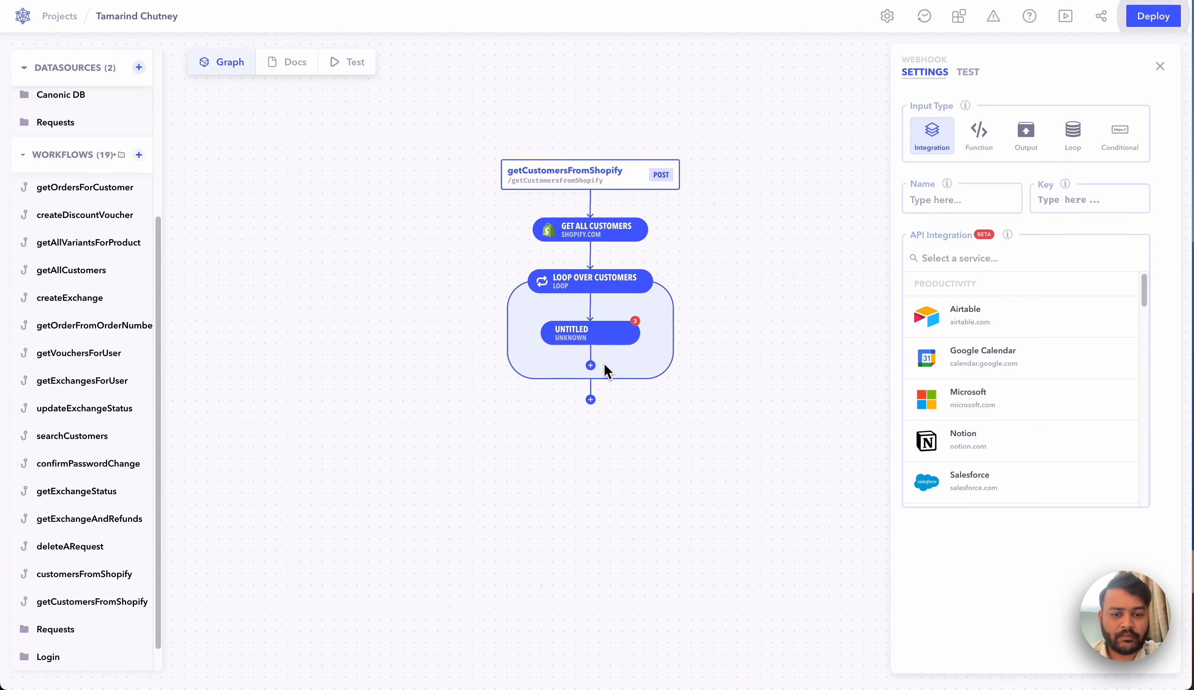
pyautogui.click(1120, 137)
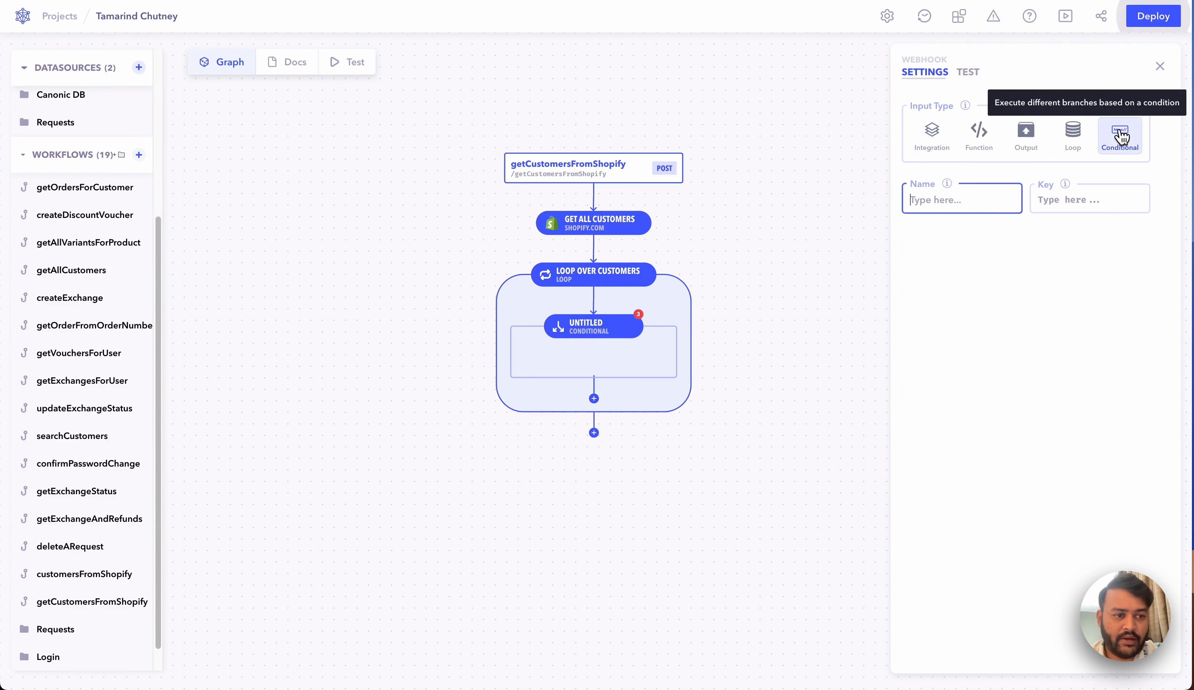
pyautogui.click(1002, 204)
pyautogui.write('Check O')
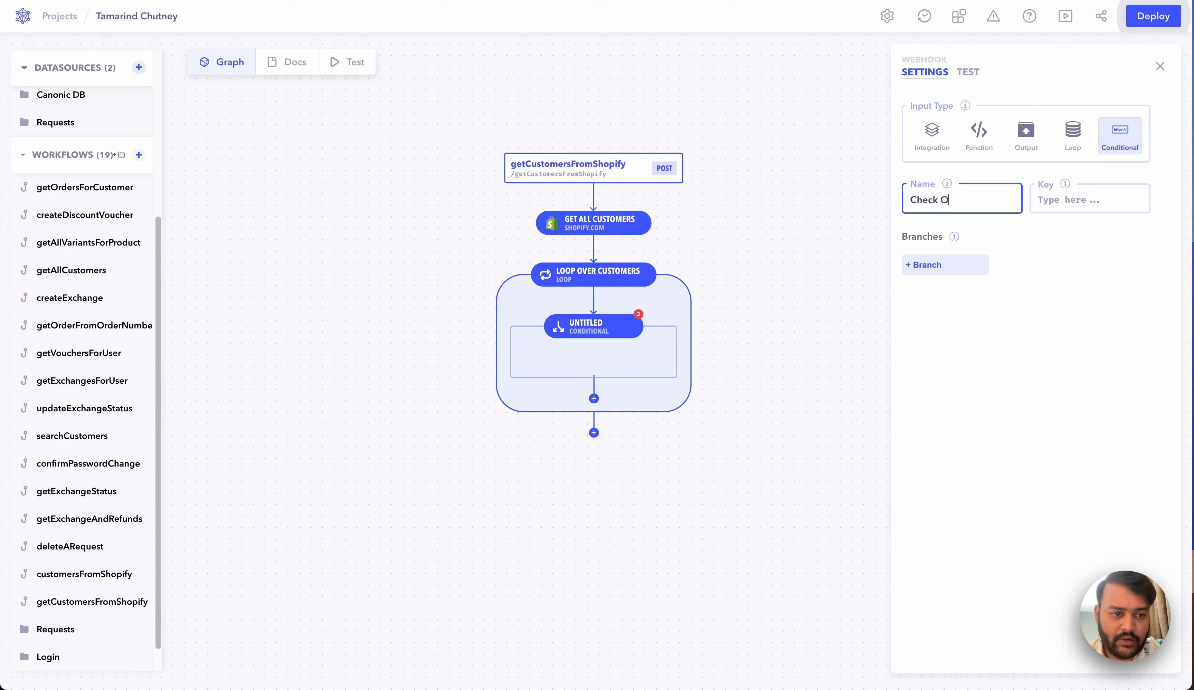
pyautogui.write('rders Count')
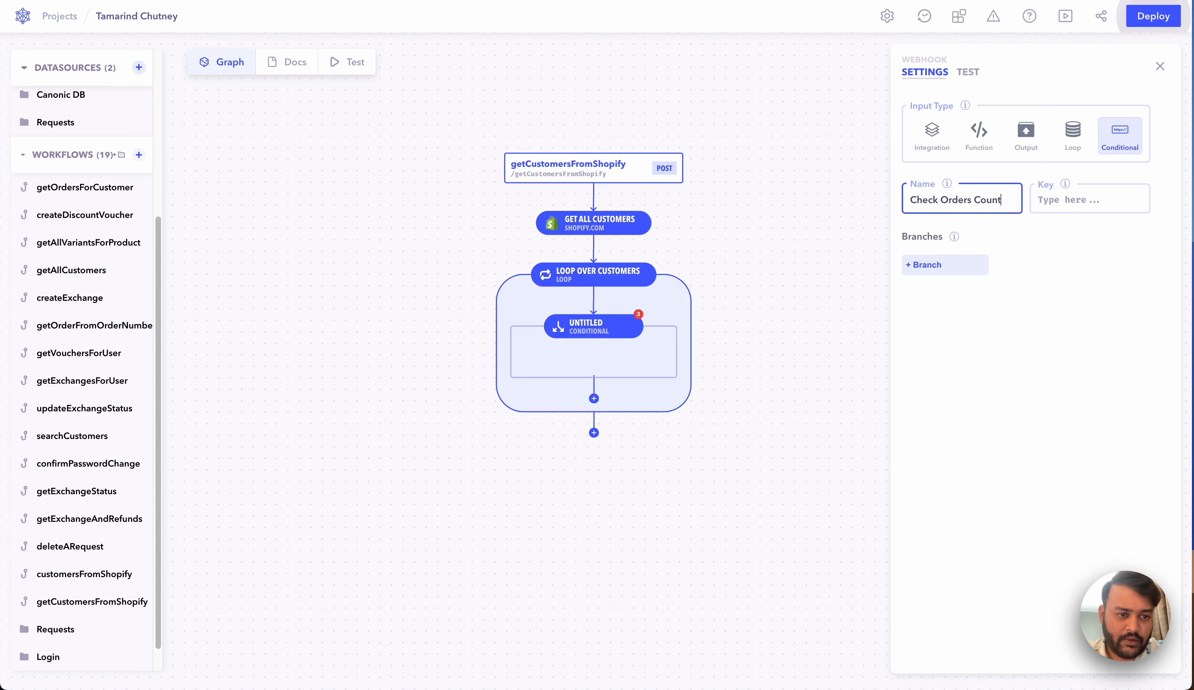
# Step: Add a branch 'Order is more than 1' with condition data.ordersCount > 1
pyautogui.click(946, 264)
pyautogui.click(781, 242)
pyautogui.write('W')
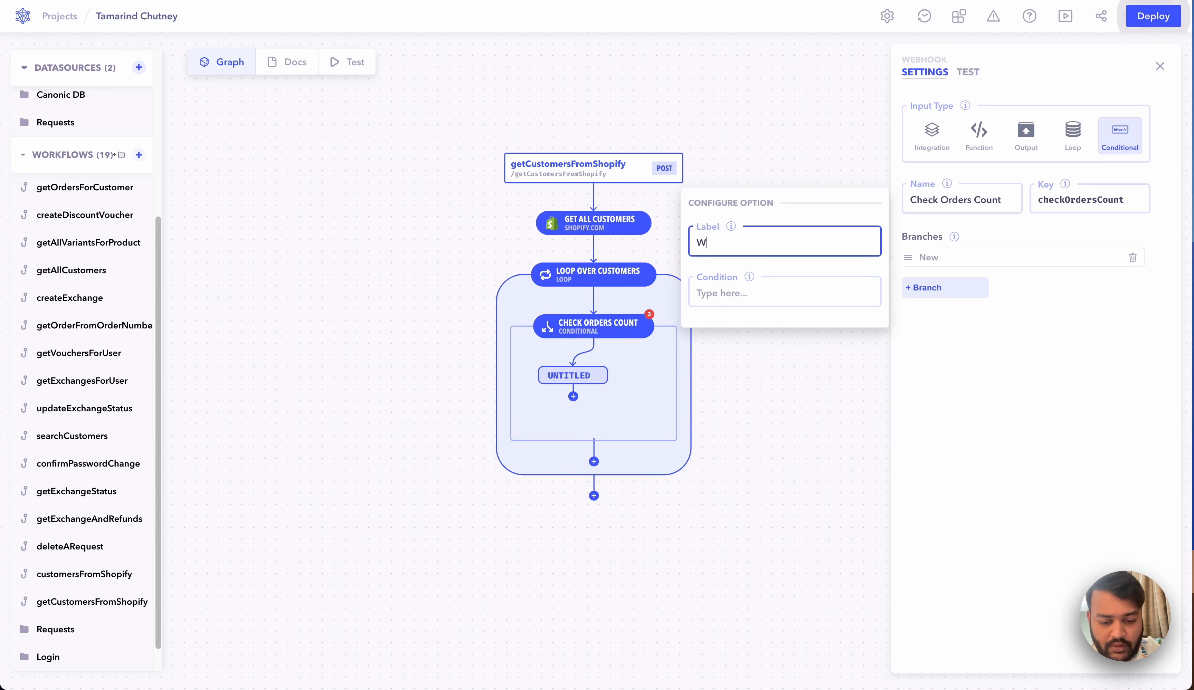
pyautogui.press('BackSpace')
pyautogui.write('Order is ')
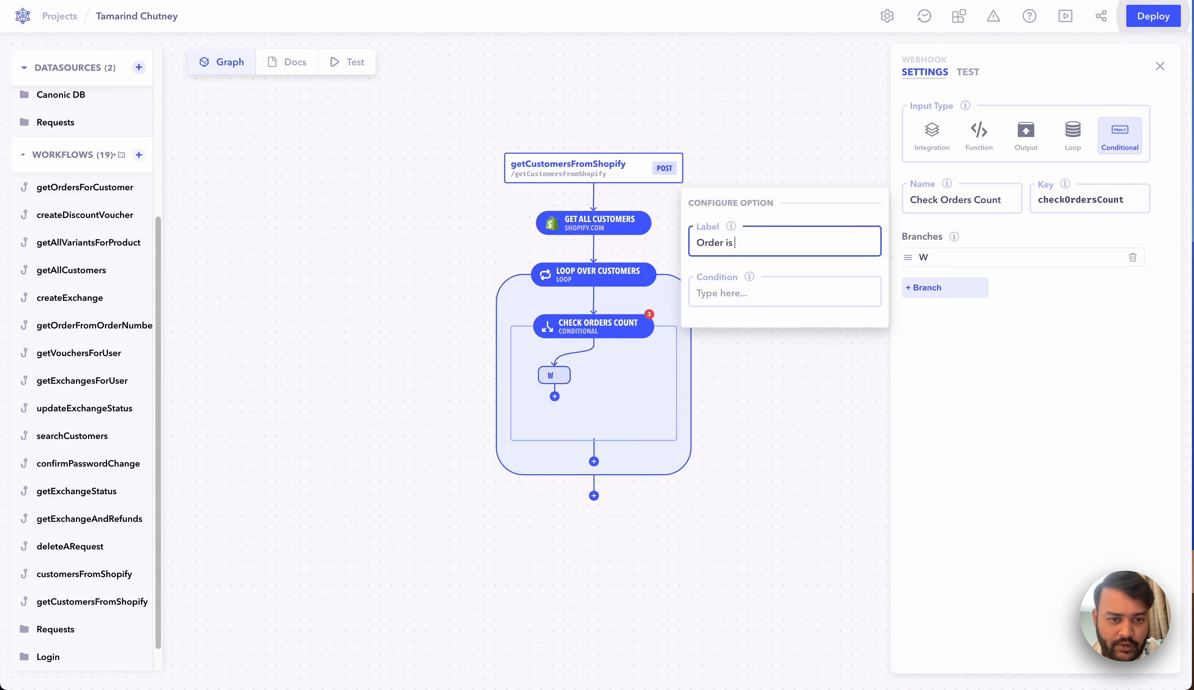
pyautogui.write('more than 1')
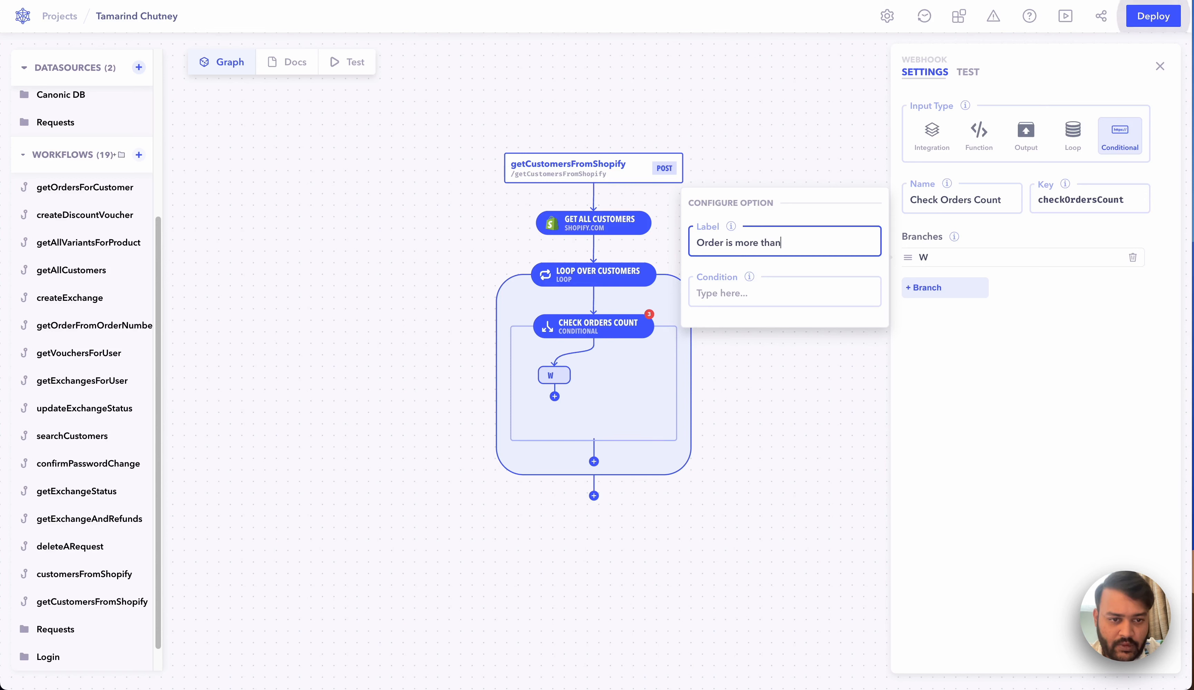
pyautogui.click(730, 301)
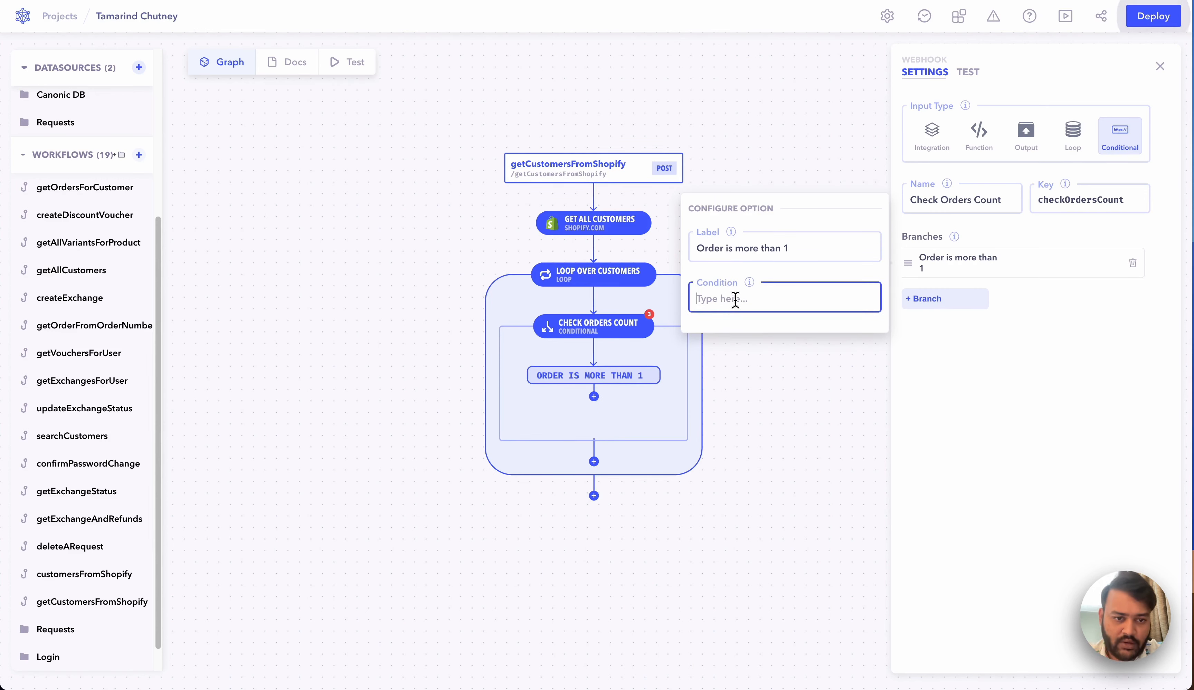
pyautogui.write('data.')
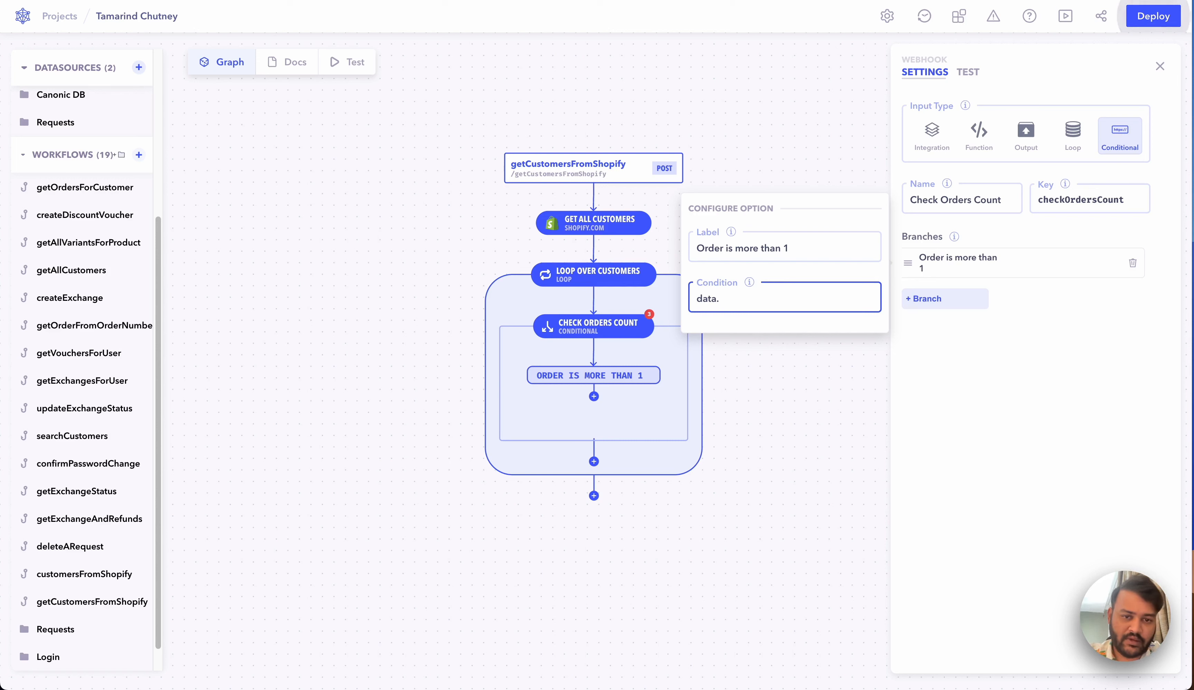
pyautogui.write('order')
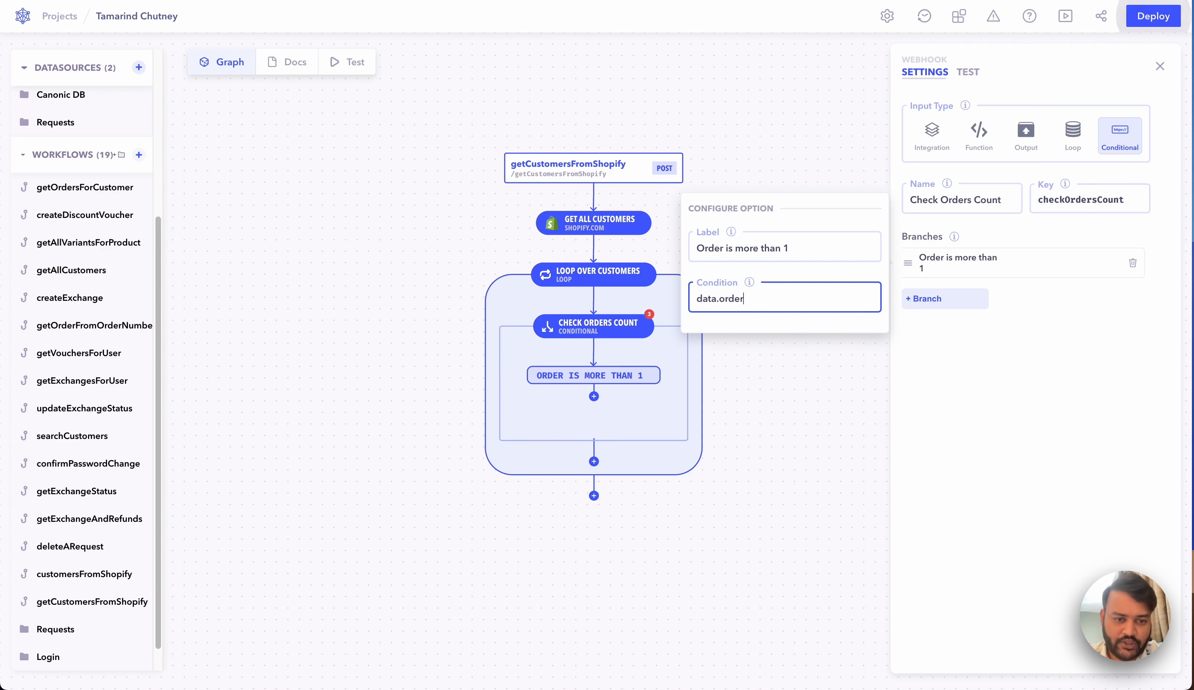
pyautogui.write('sCo')
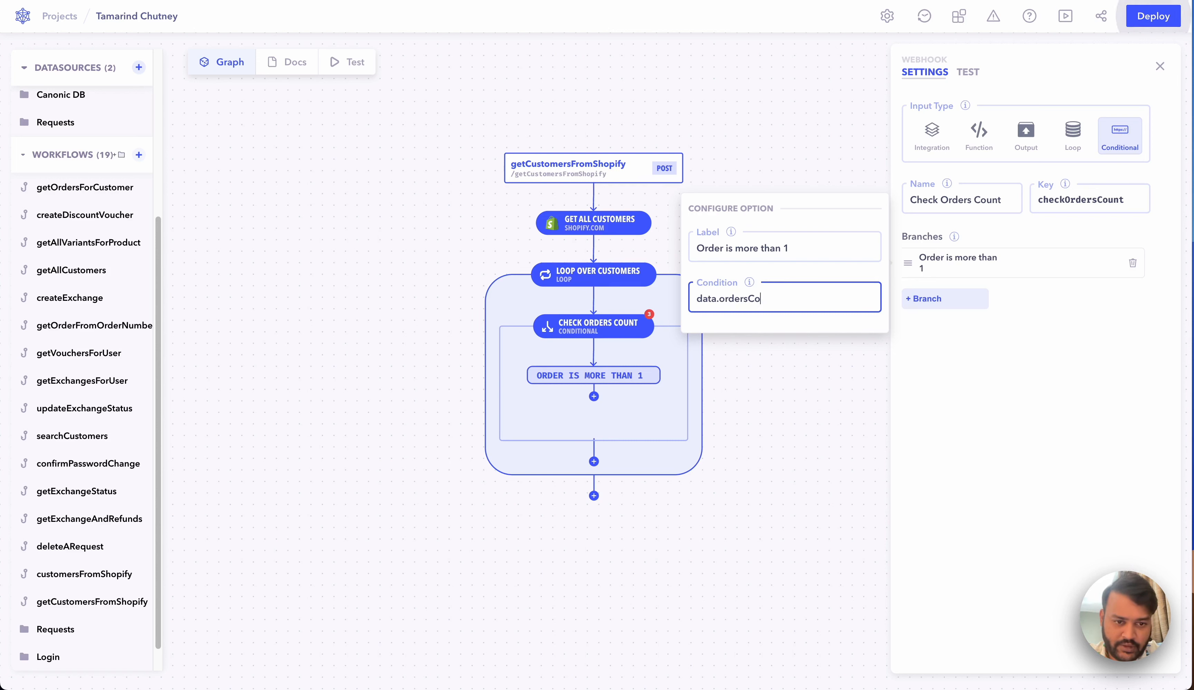
pyautogui.write('unt > 1')
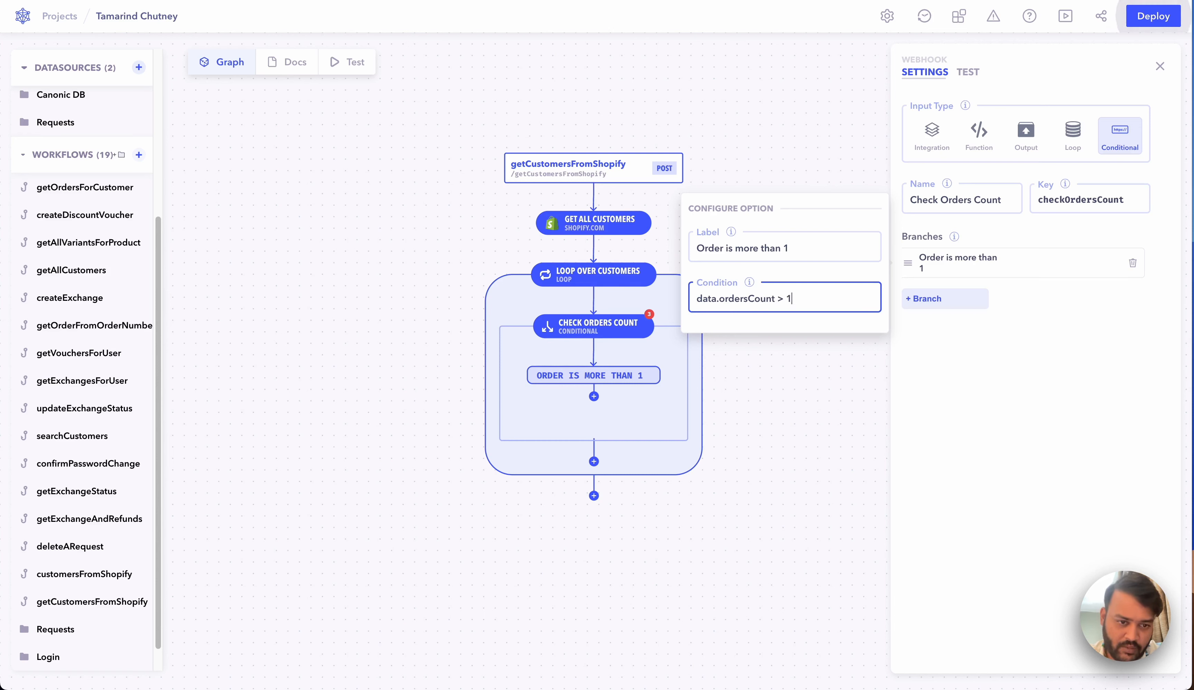
# Step: Add a second branch 'Orders are zero' with condition data.ordersCount === 0
pyautogui.click(985, 311)
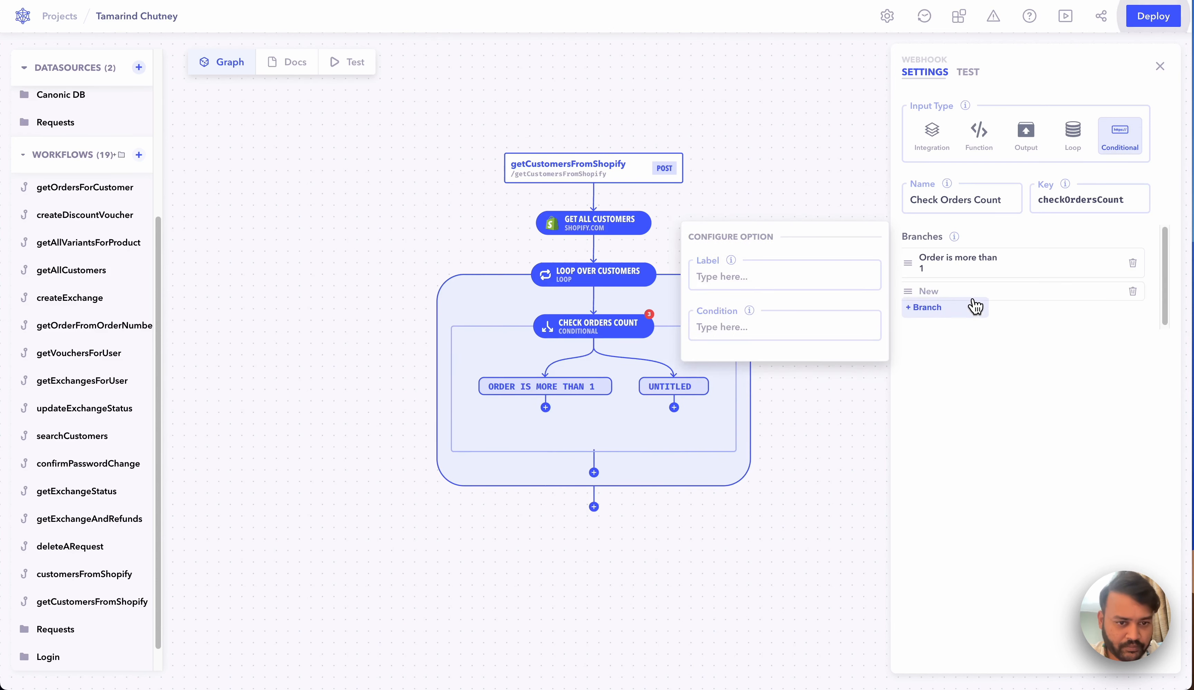
pyautogui.click(773, 277)
pyautogui.write('Orders are')
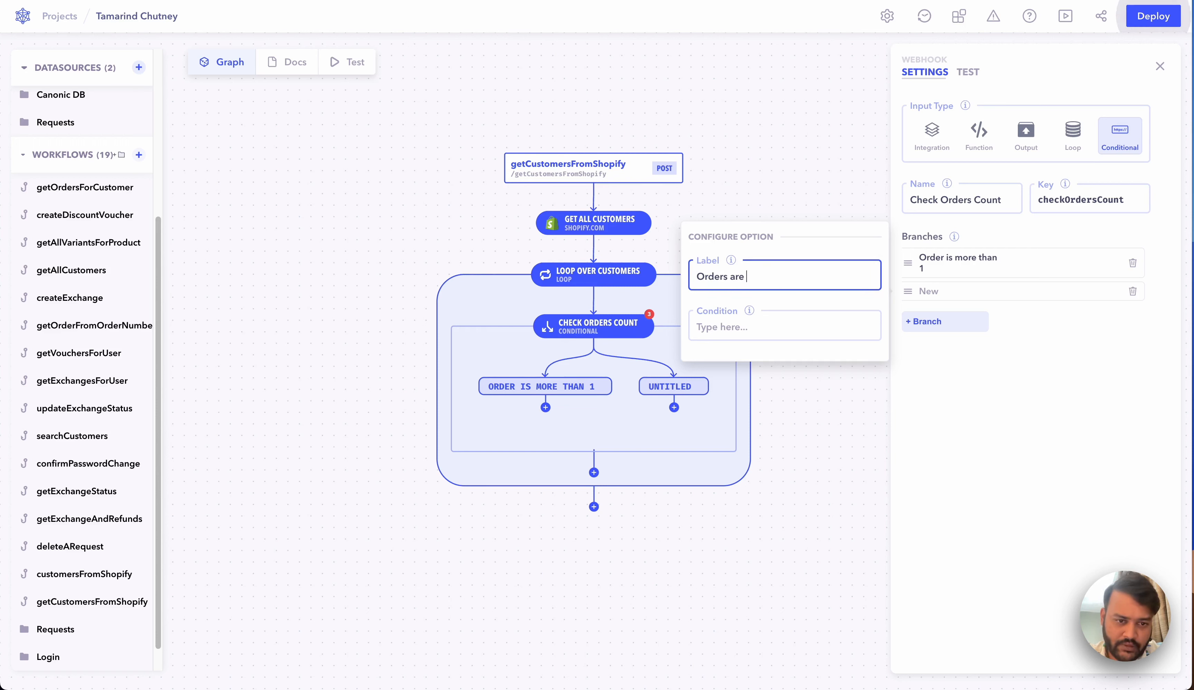
pyautogui.write(' zero')
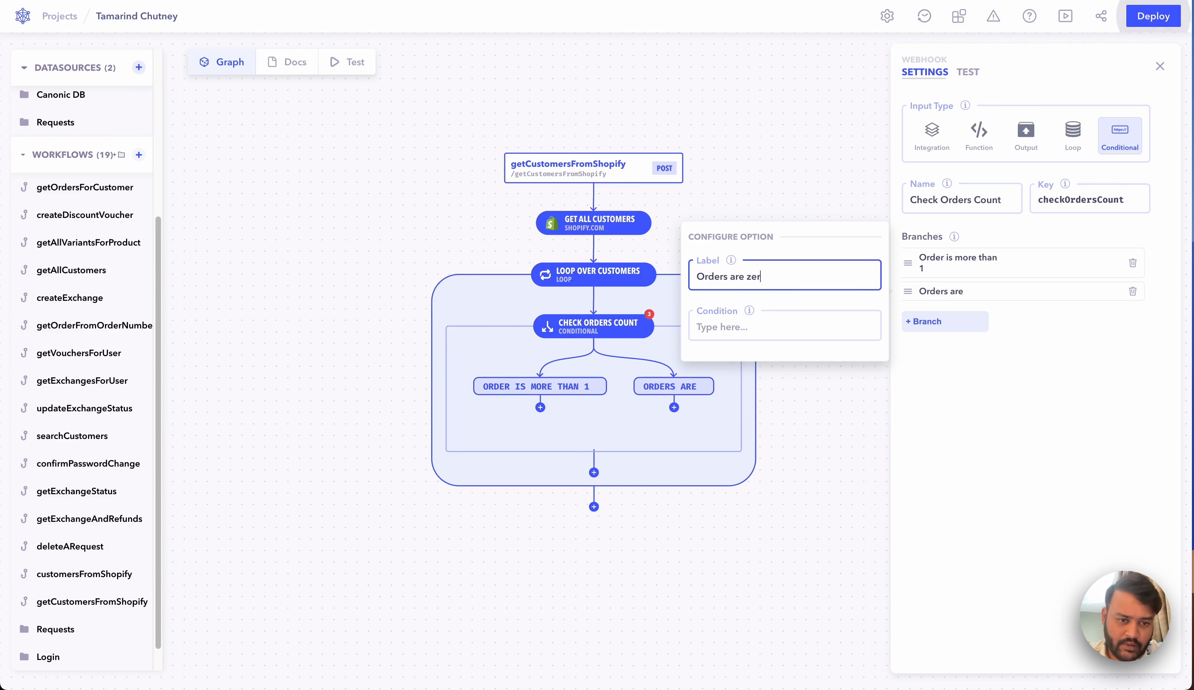
pyautogui.click(776, 329)
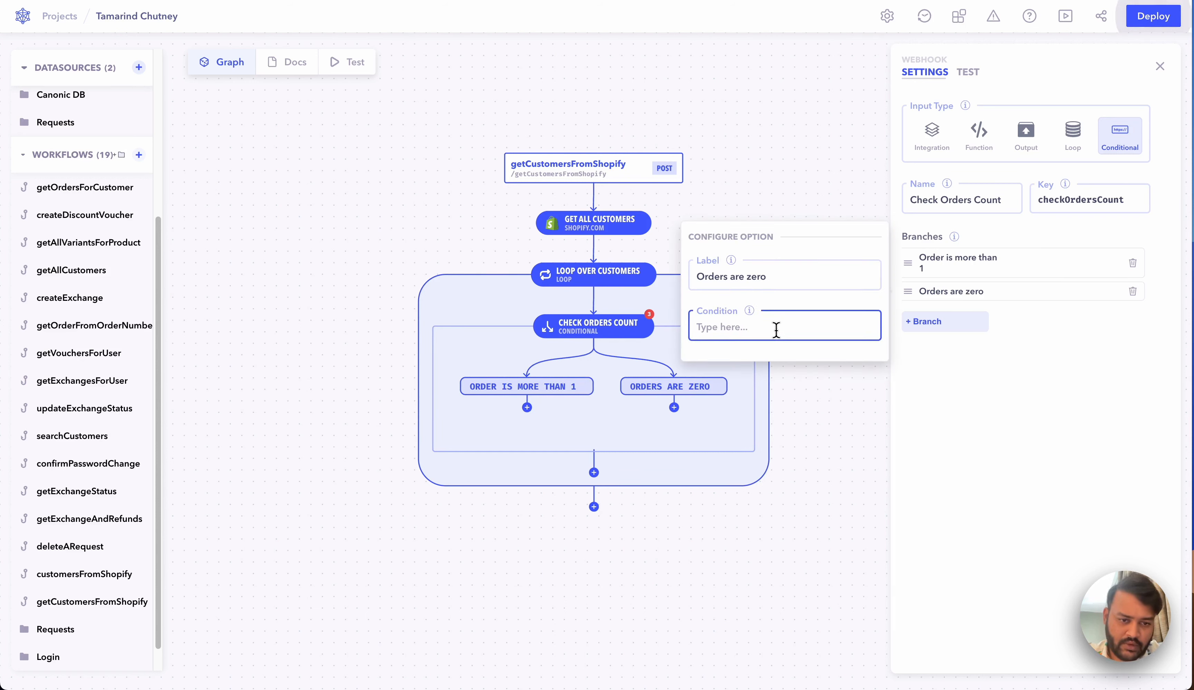
pyautogui.write('data')
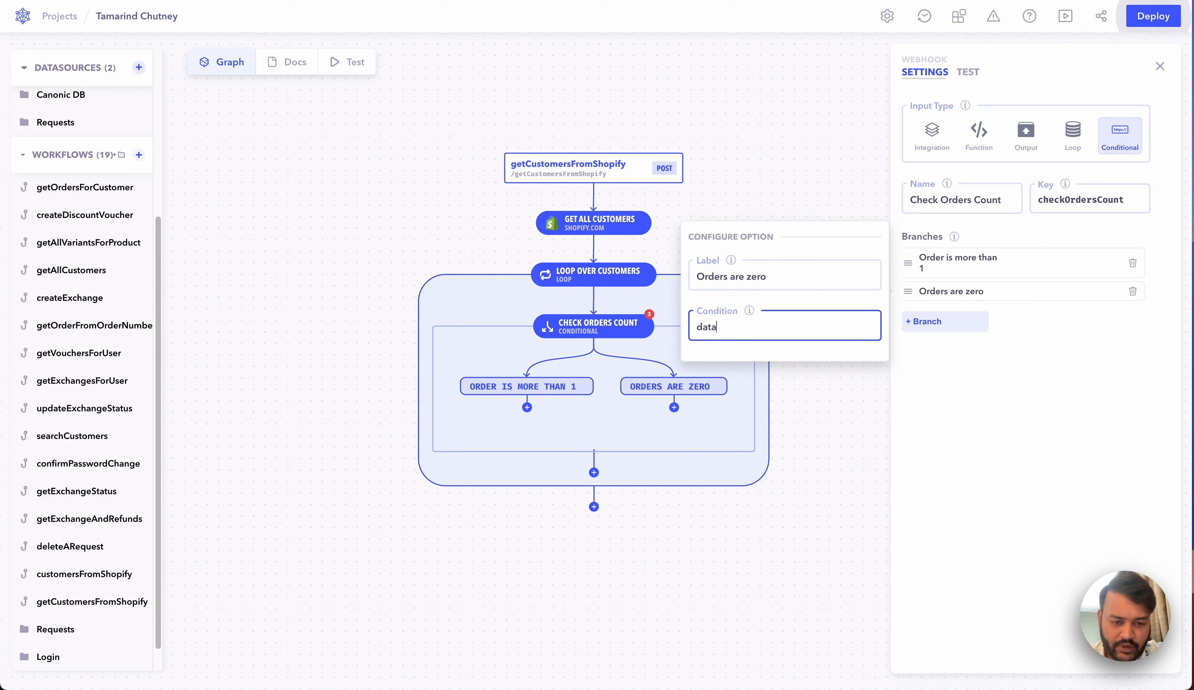
pyautogui.write('.order')
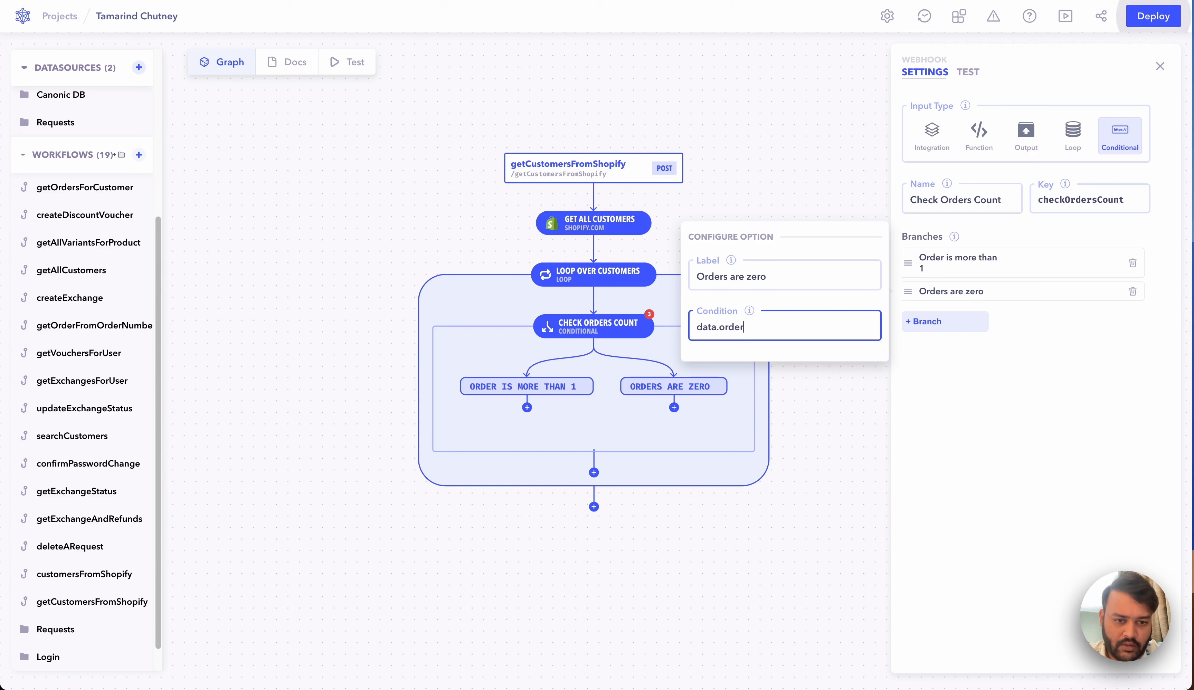
pyautogui.write('sCount === 0')
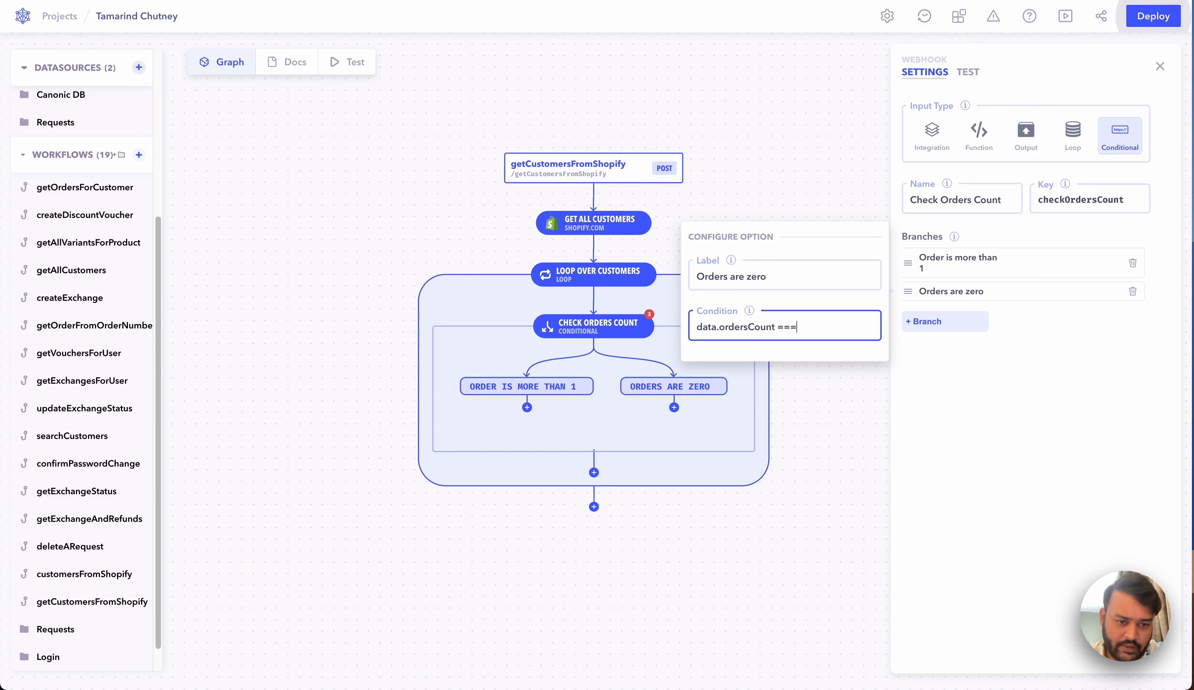
pyautogui.click(847, 409)
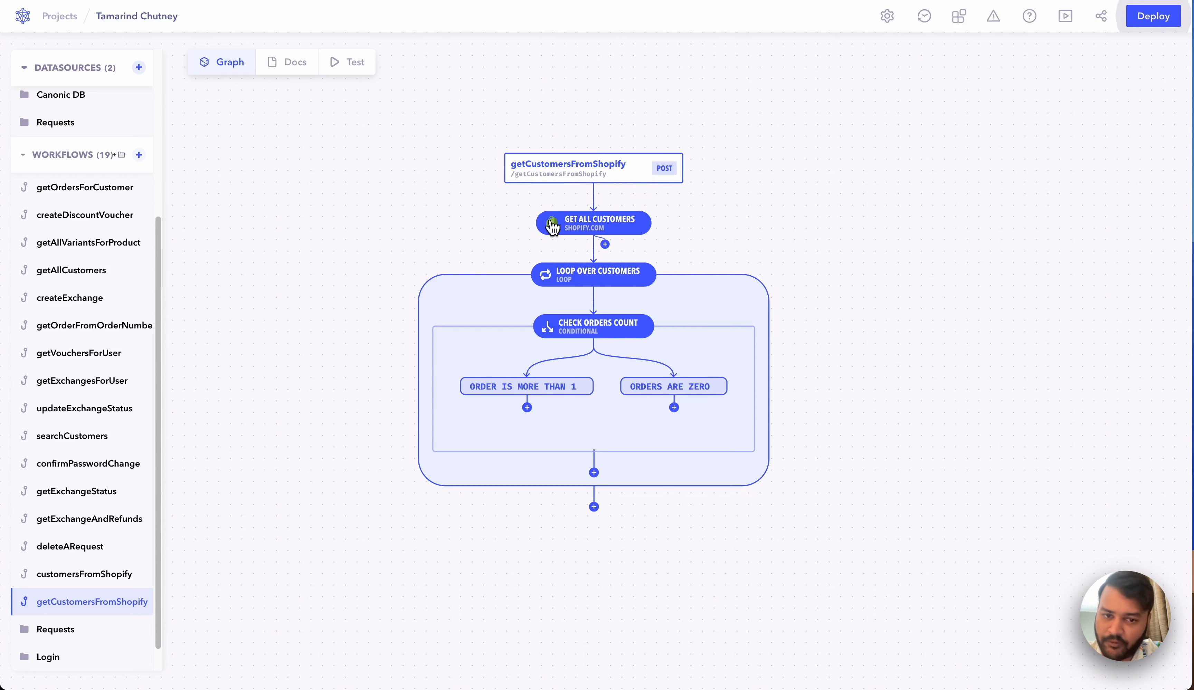
# Step: Add a new step under the Order is more than 1 branch
pyautogui.scroll(-2, 632, 289)
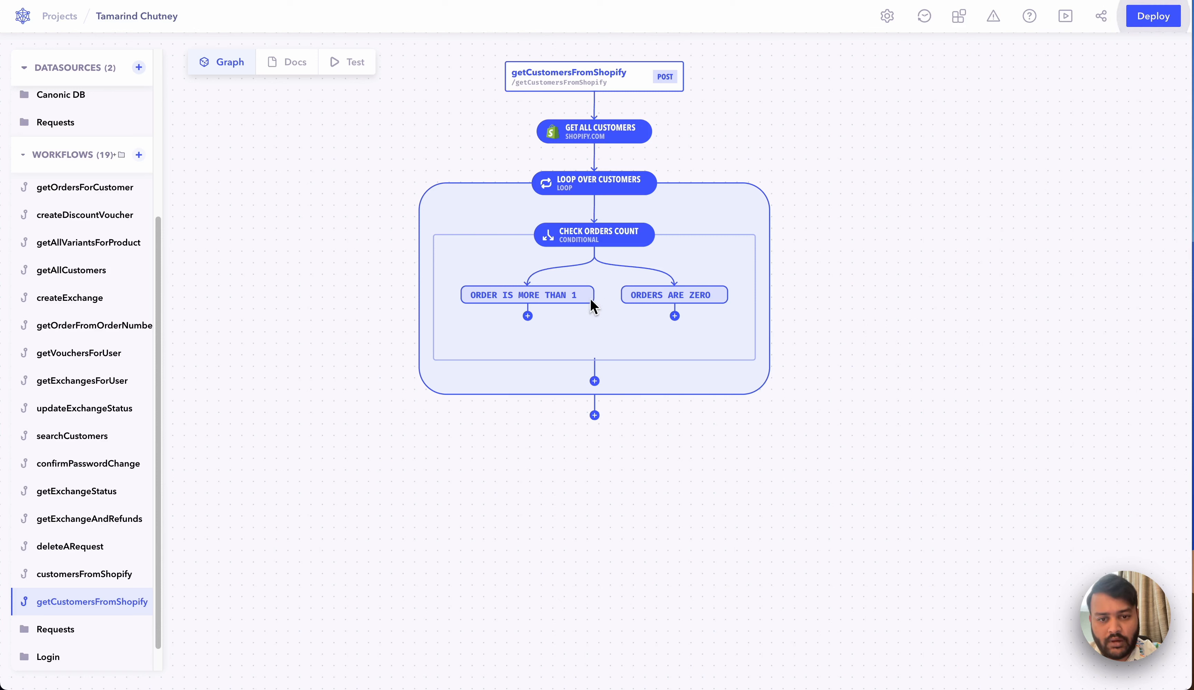
pyautogui.click(568, 298)
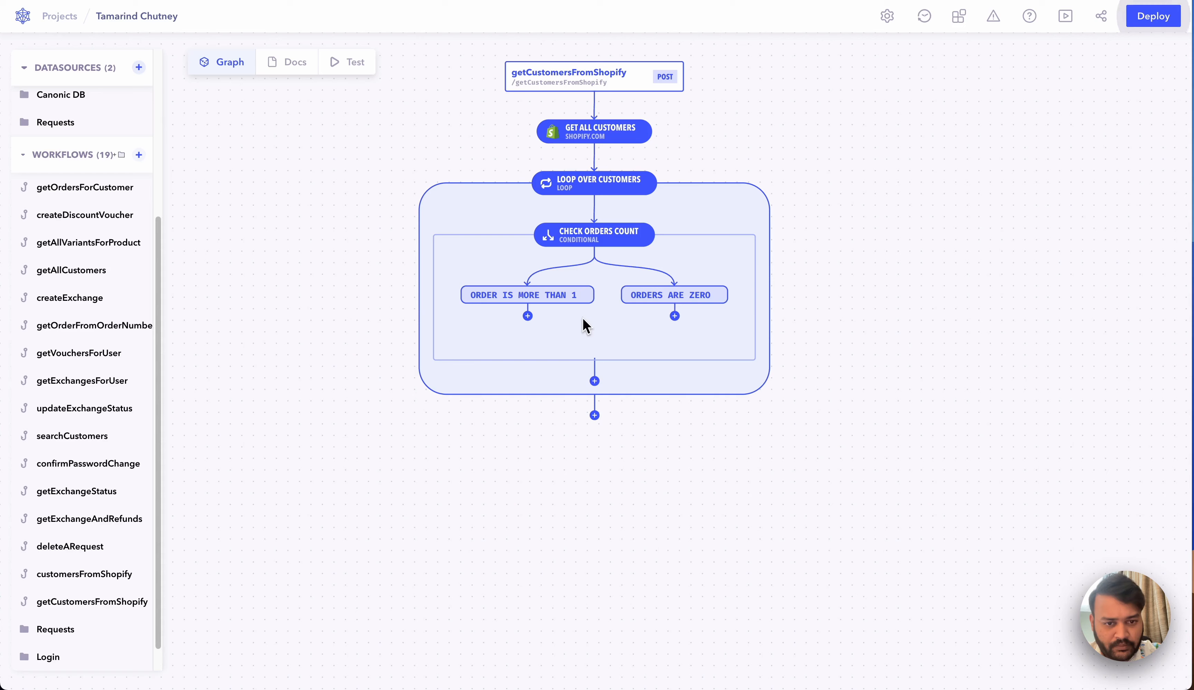
pyautogui.click(527, 316)
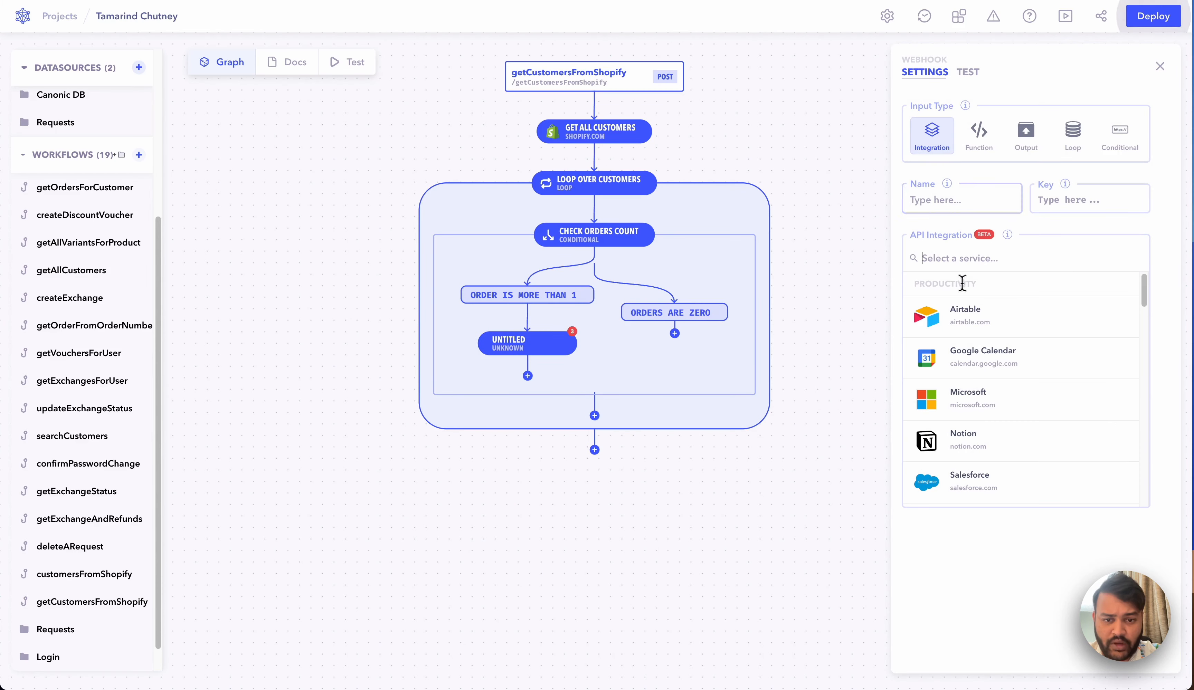
# Step: Set the new step to Mailgun's Send an e-mail action
pyautogui.scroll(-5, 1006, 360)
pyautogui.scroll(-10, 1007, 360)
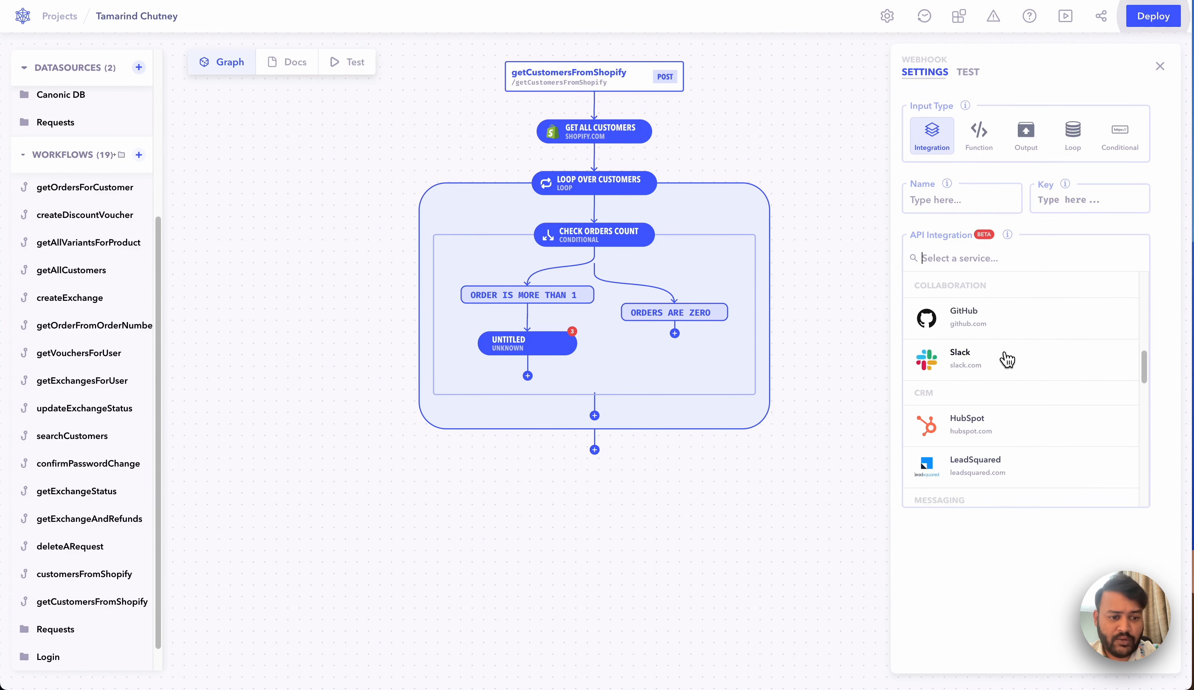
pyautogui.scroll(-1, 1007, 360)
pyautogui.scroll(6, 1006, 360)
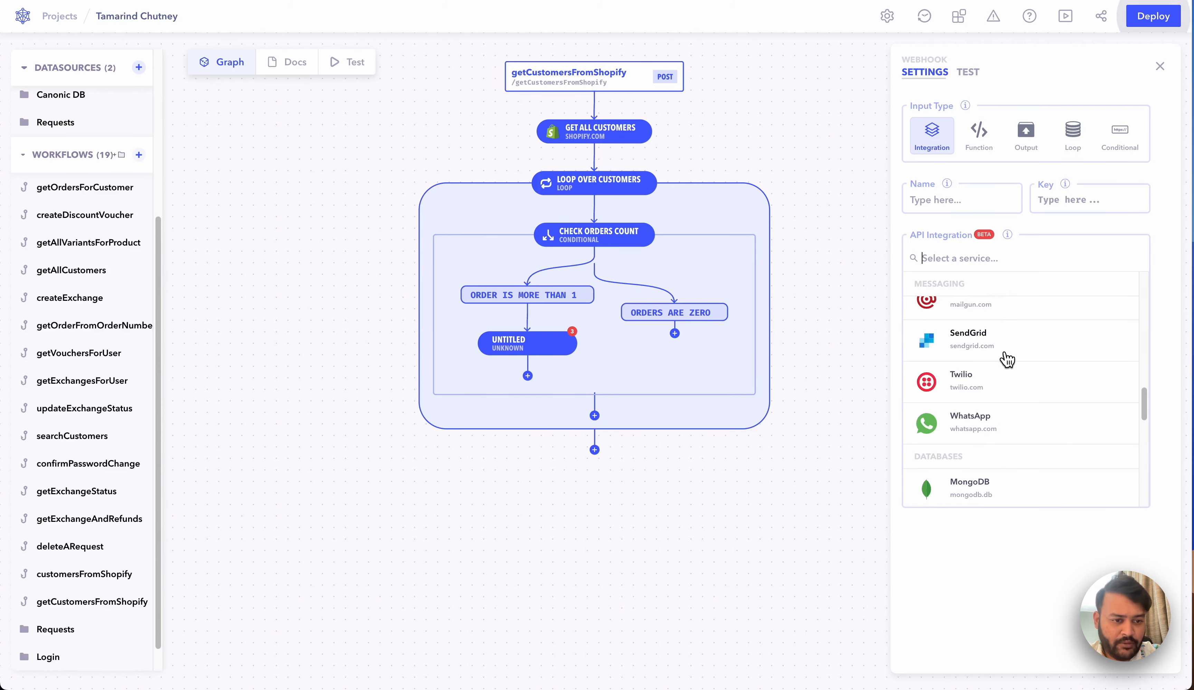
pyautogui.click(1001, 411)
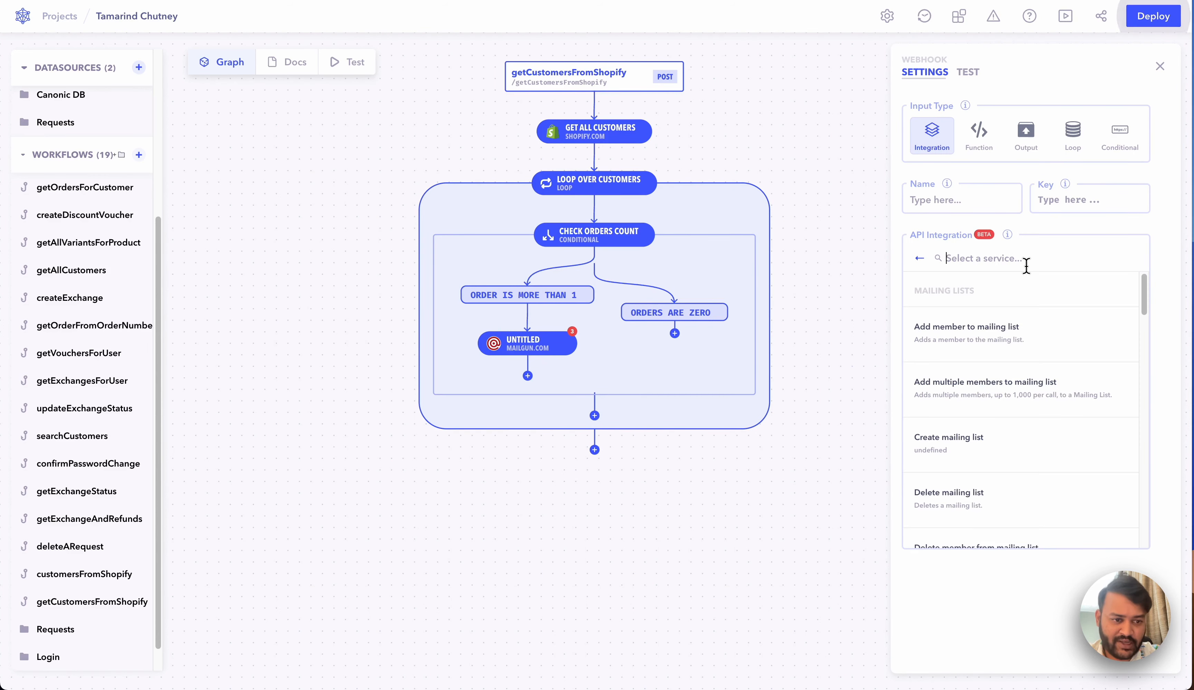
pyautogui.write('send')
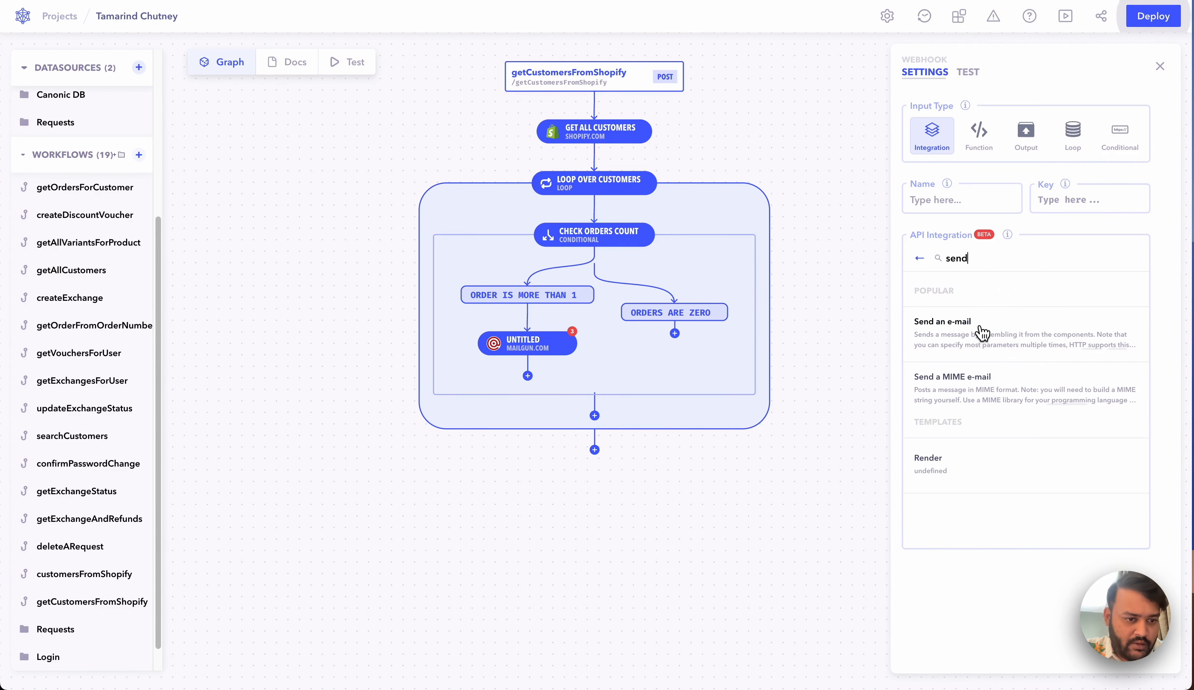
pyautogui.click(980, 327)
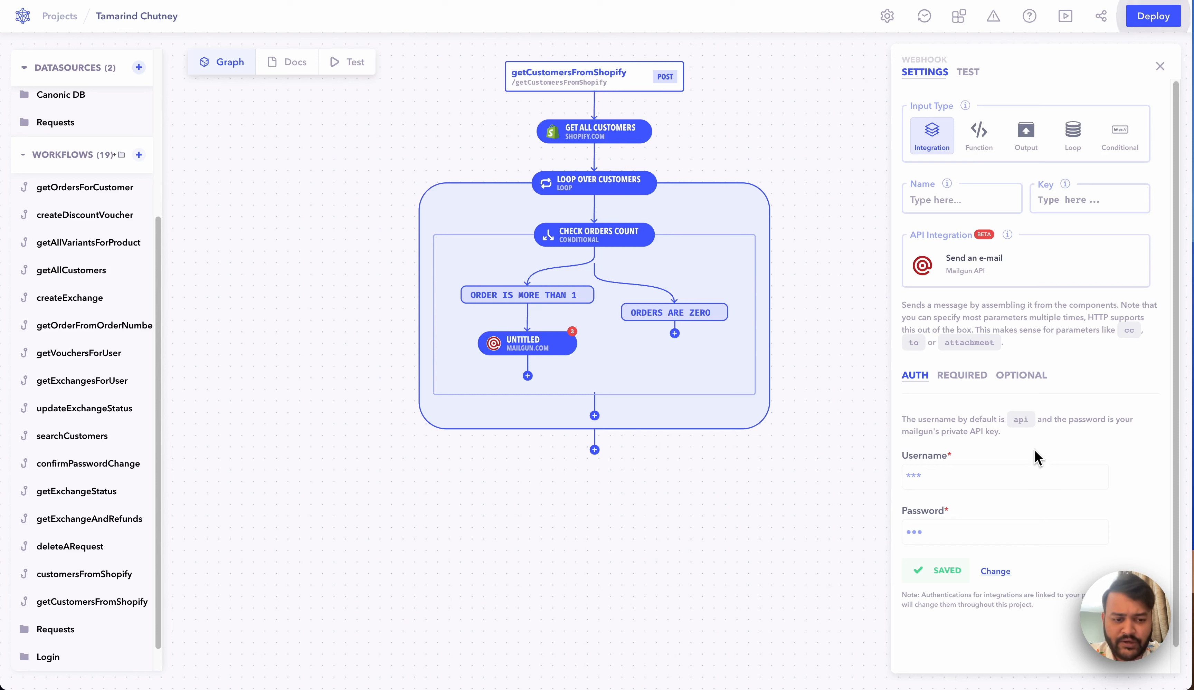
# Step: Set the Mailgun domain to mg.canonic.dev and fill in the sender e-mail address
pyautogui.click(962, 377)
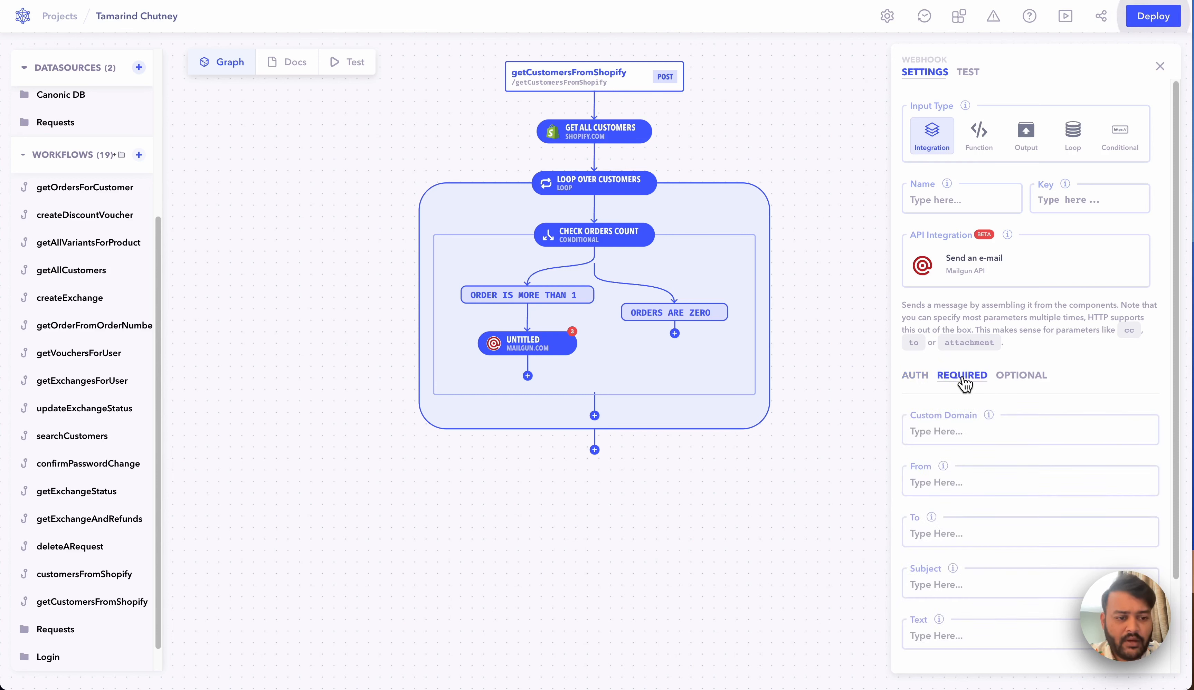
pyautogui.click(1005, 425)
pyautogui.write('mg.c')
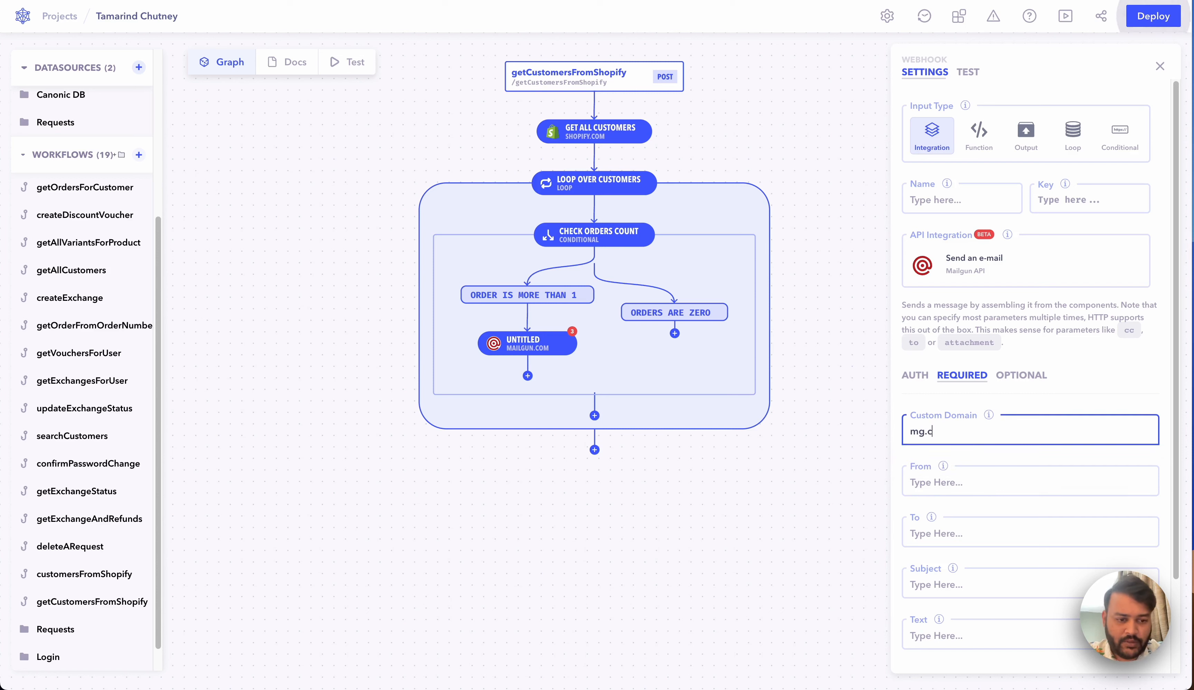
pyautogui.write('anonic.dev')
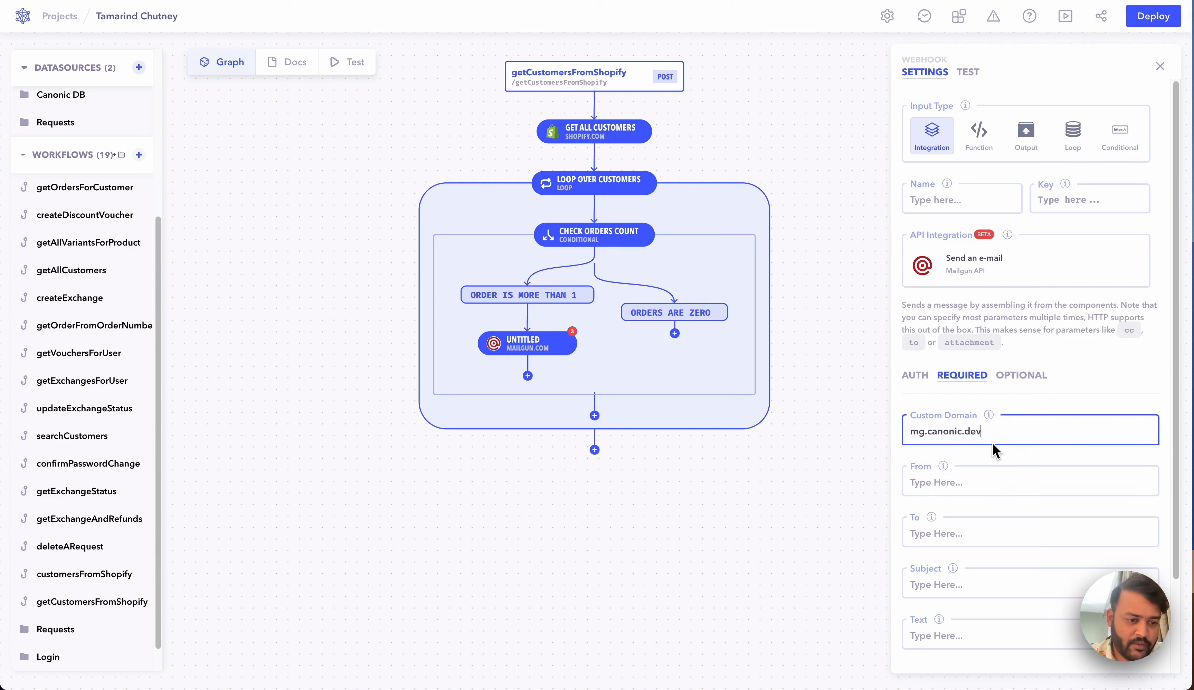
pyautogui.scroll(-1, 997, 464)
pyautogui.click(989, 428)
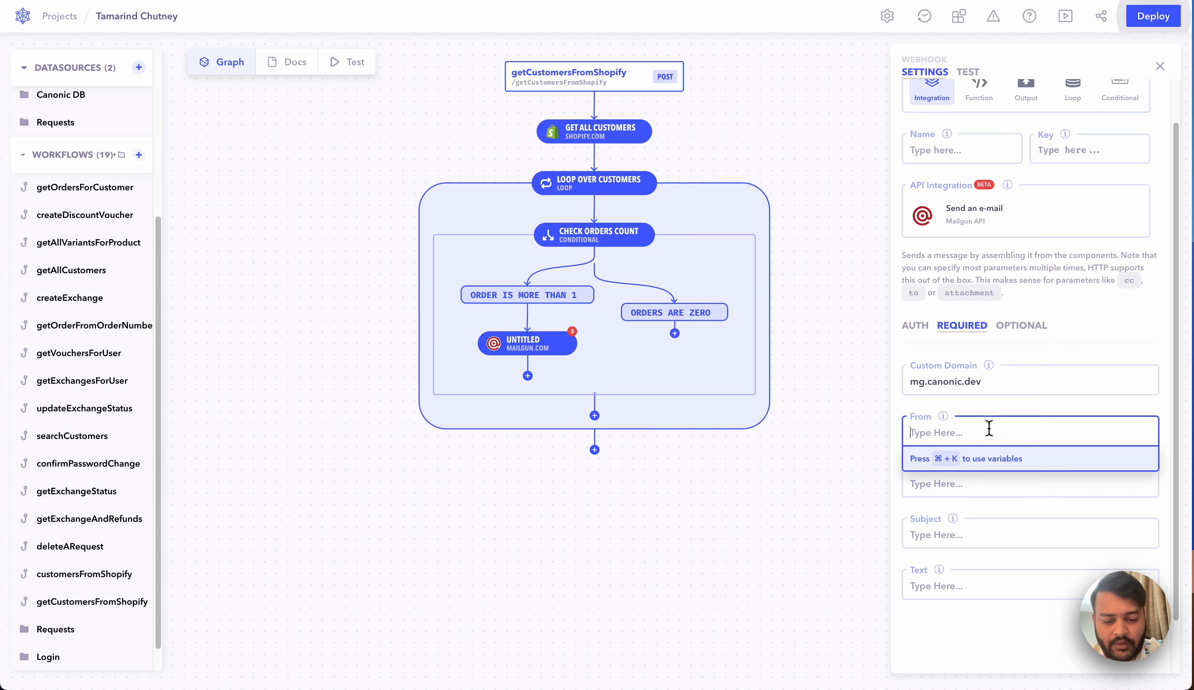
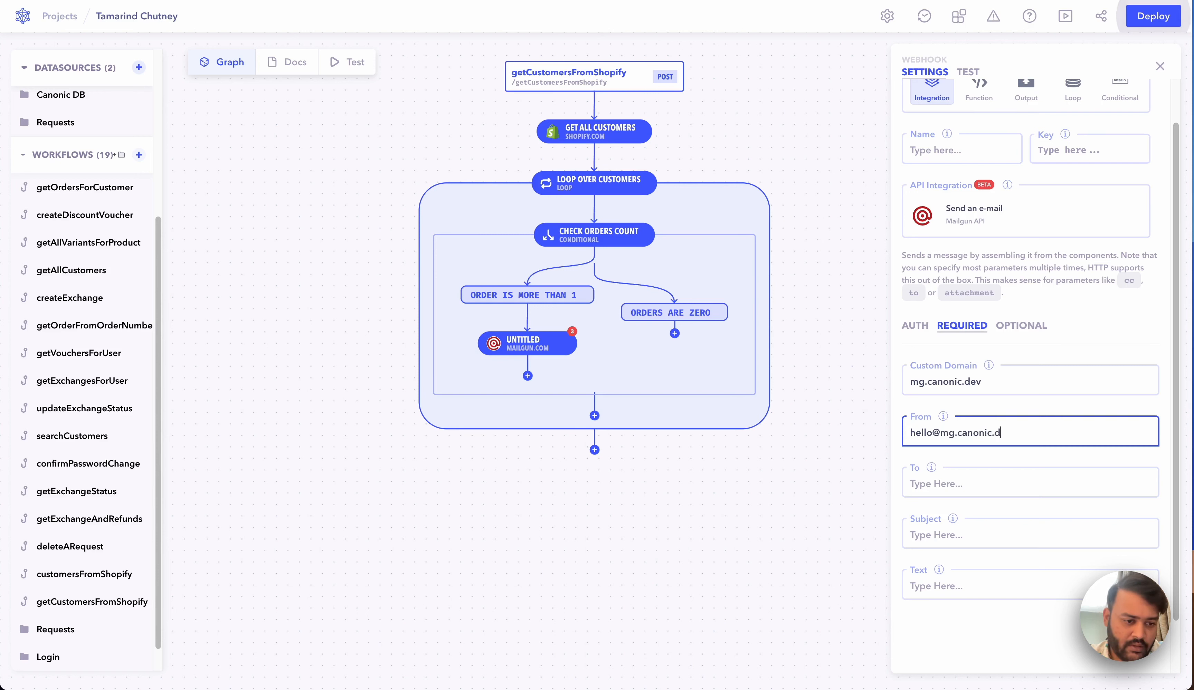
# Step: Set the e-mail recipient to parent.data.email
pyautogui.click(1005, 484)
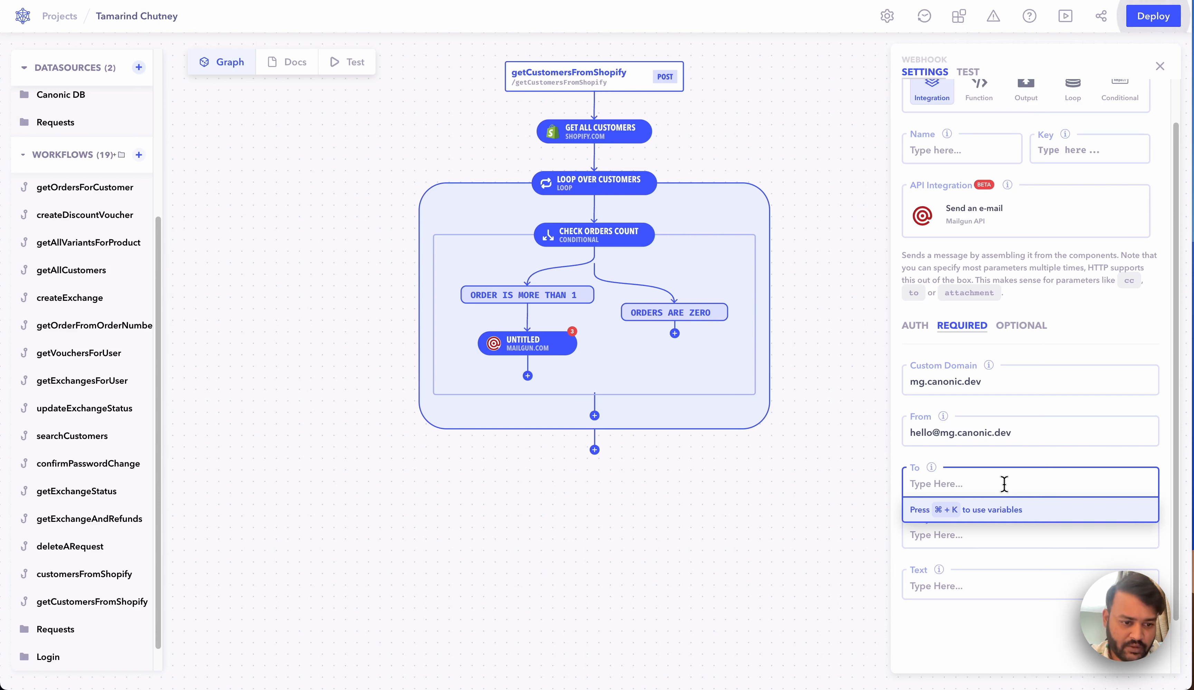
pyautogui.write('do')
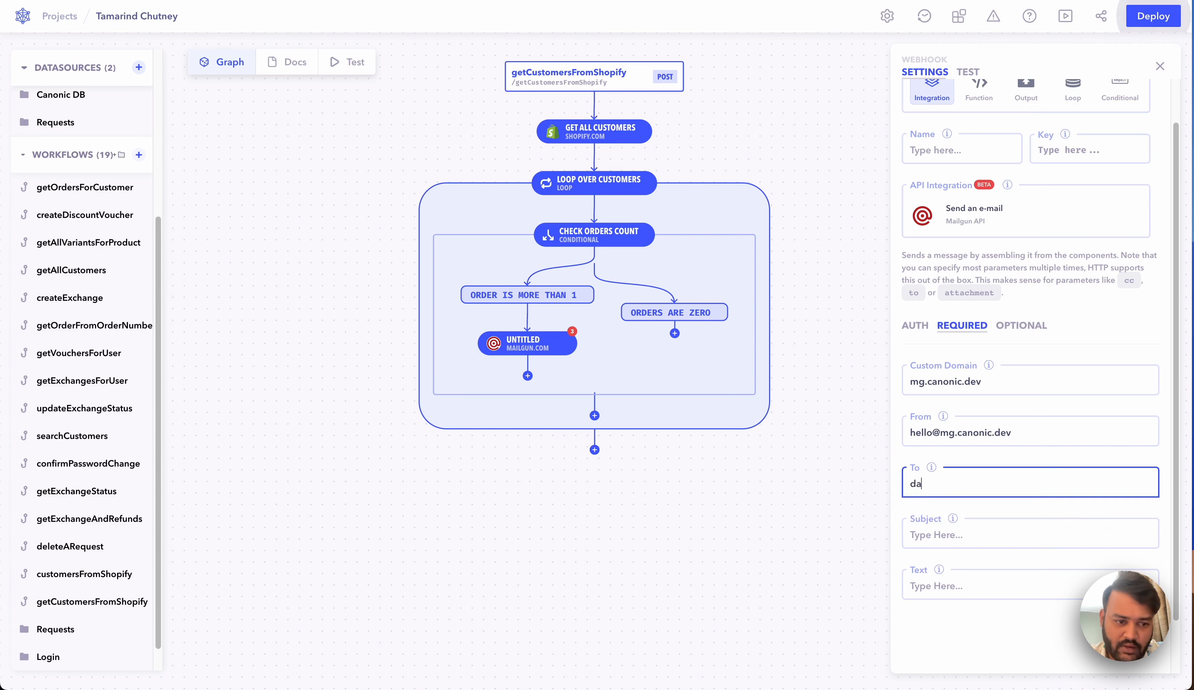
pyautogui.press('BackSpace')
pyautogui.press('BackSpace')
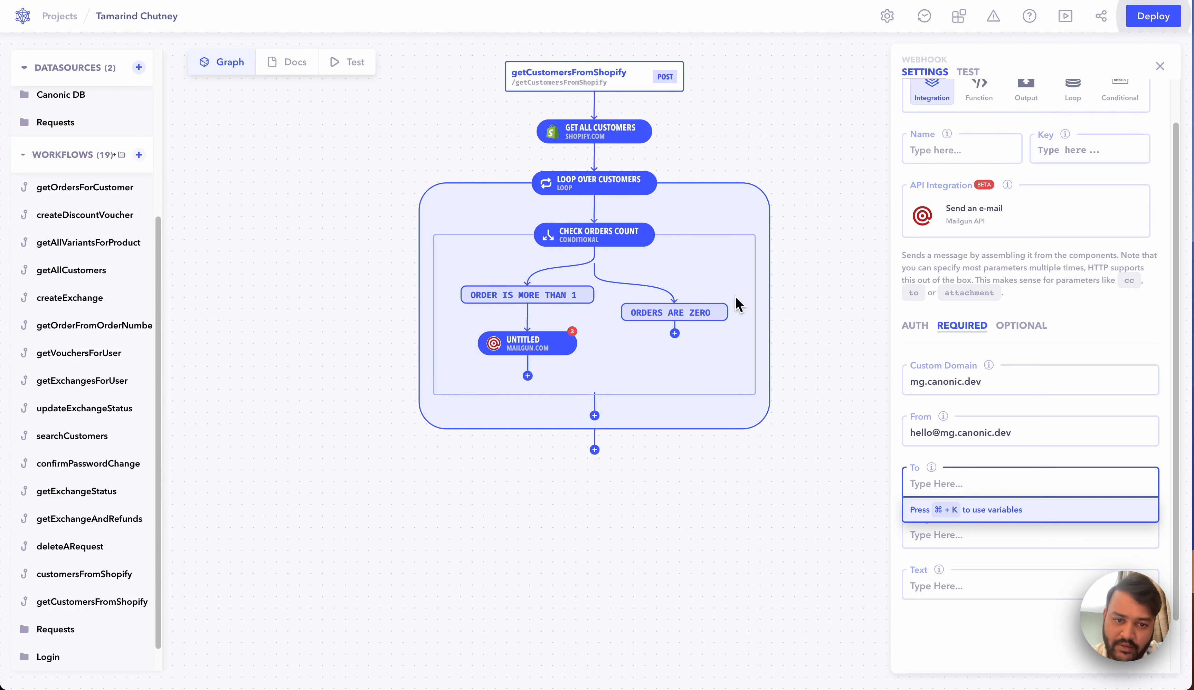
pyautogui.write('pa')
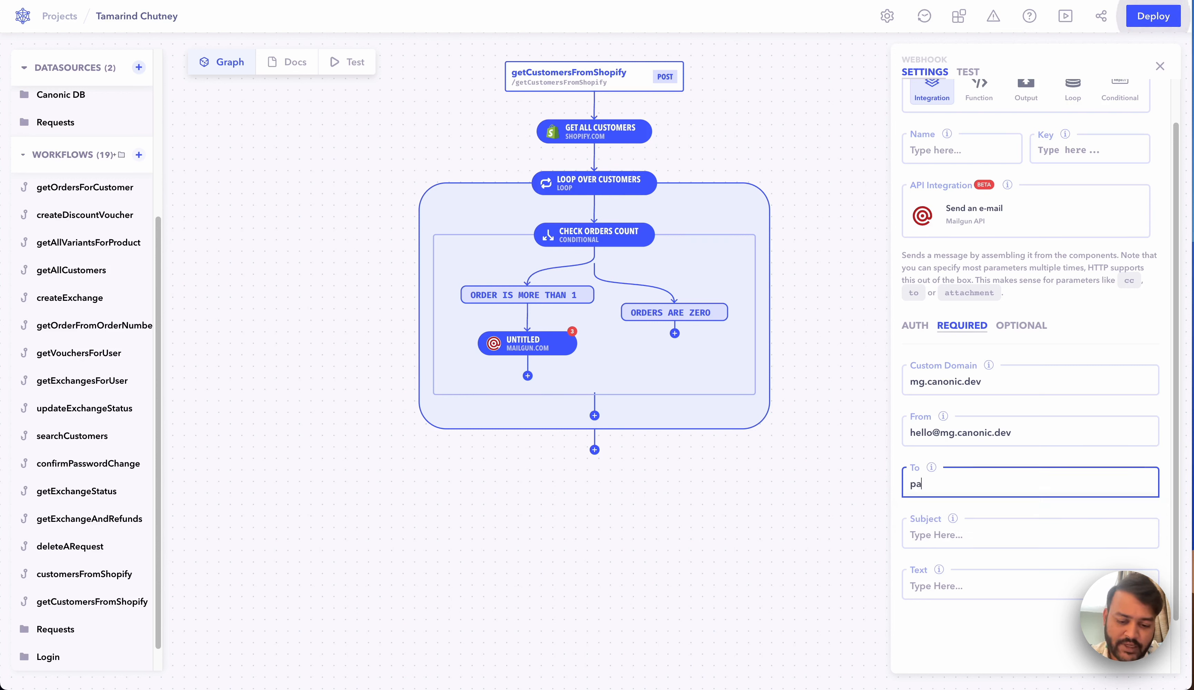
pyautogui.write('rent.d')
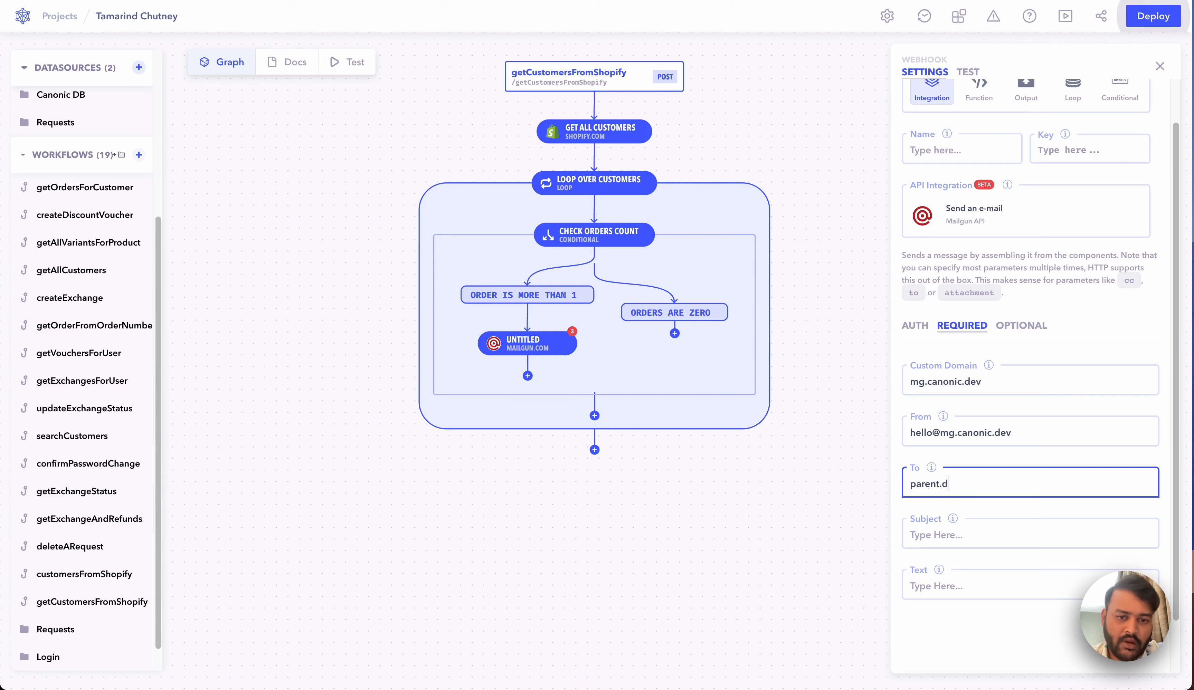
pyautogui.write('ata.')
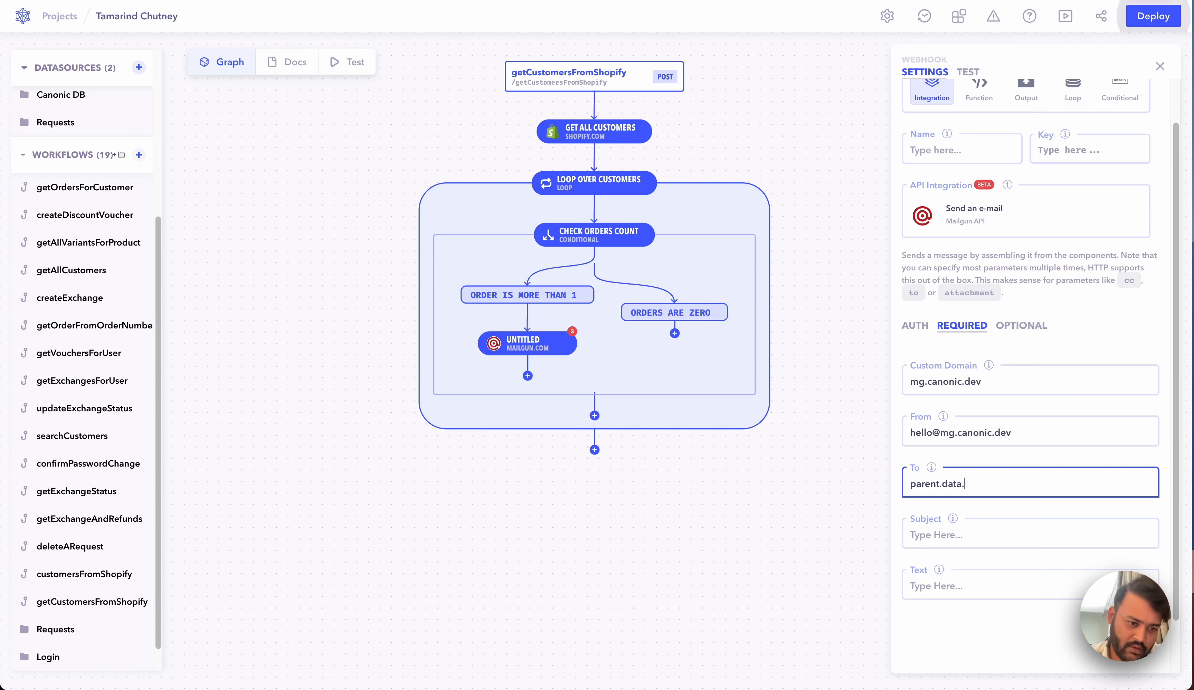
pyautogui.write('emaiil')
pyautogui.press('BackSpace')
pyautogui.press('BackSpace')
# Step: Give the Mailgun email the subject "Hi, here's an offer for you" and body "This is a test"
pyautogui.click(958, 540)
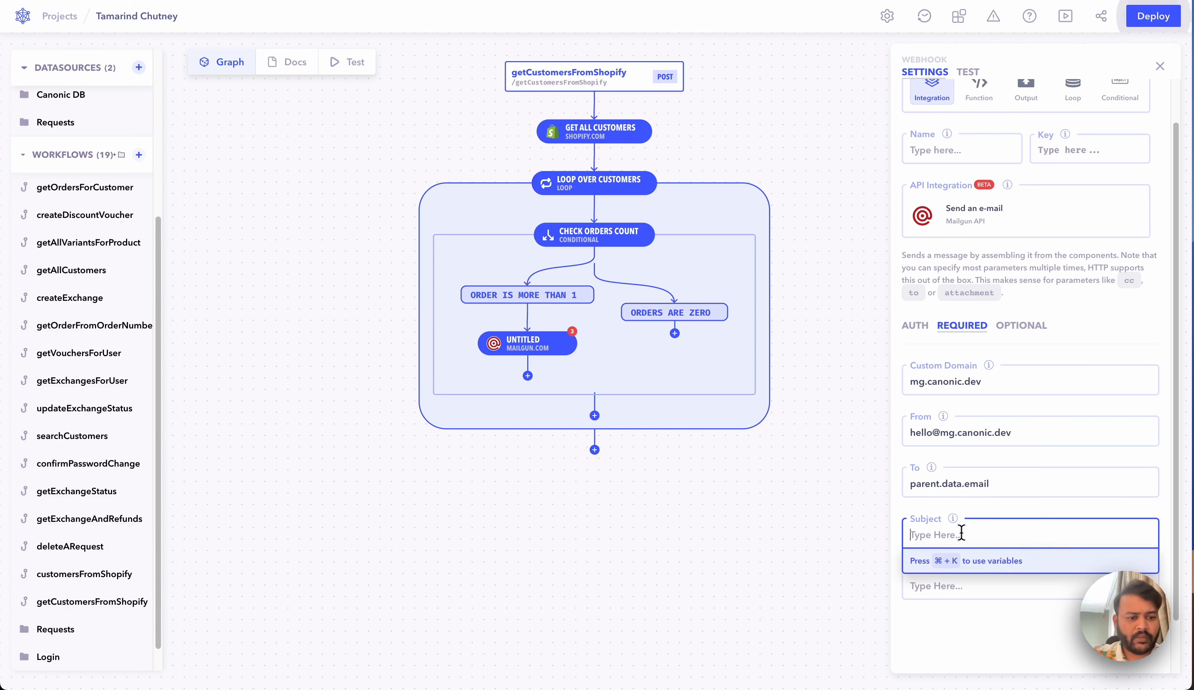
pyautogui.write('Hi')
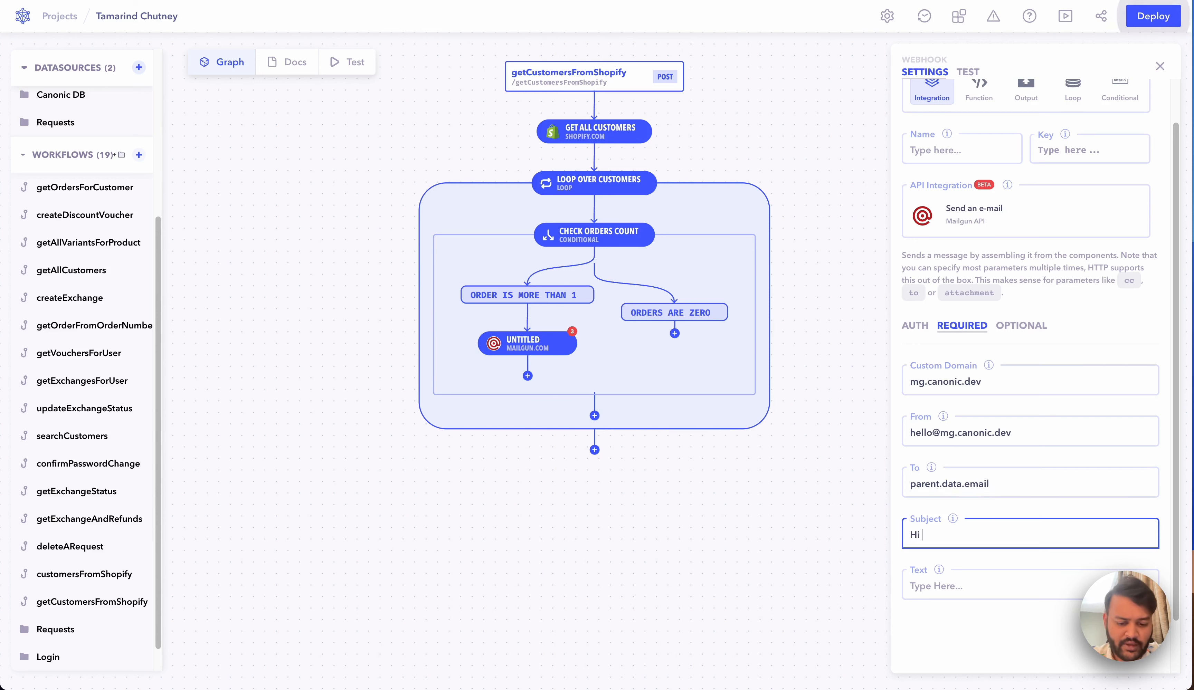
pyautogui.write(", here's an offe")
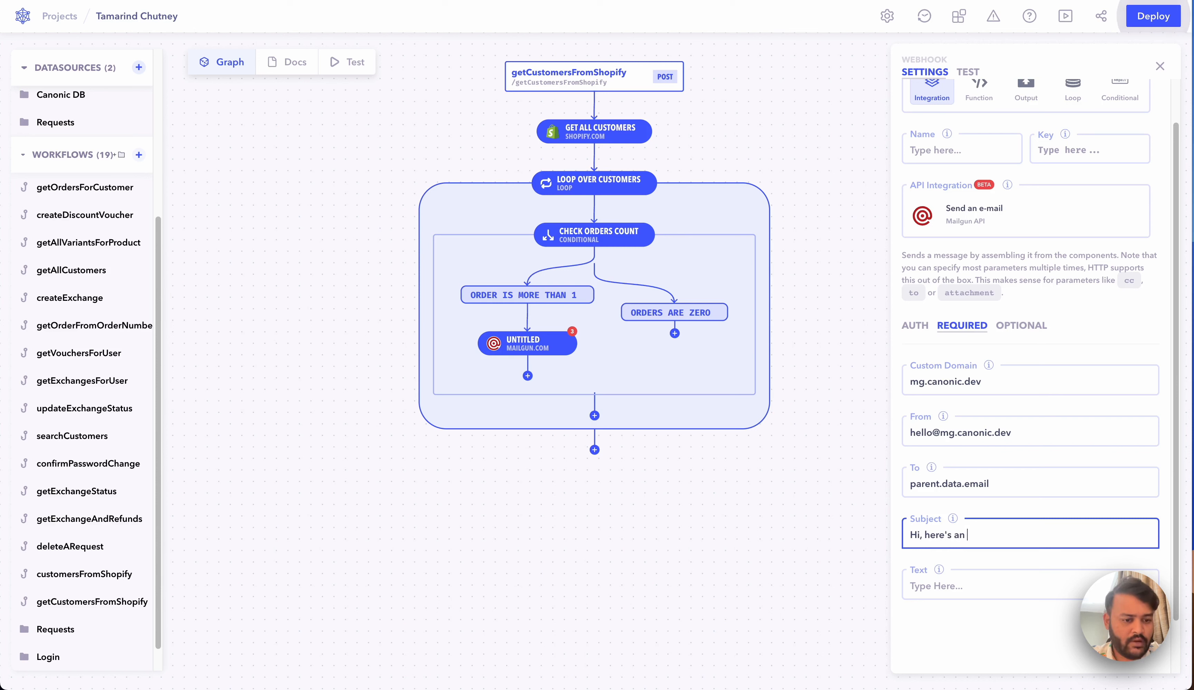
pyautogui.write('you')
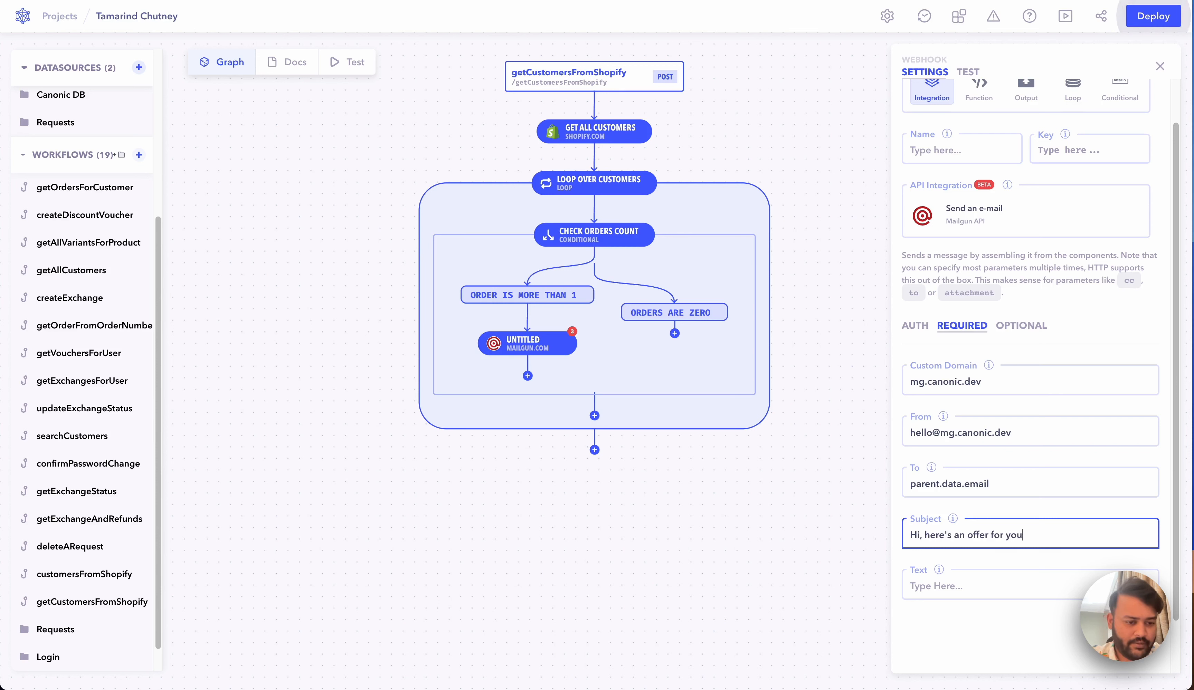
pyautogui.click(965, 587)
pyautogui.write('This is a test')
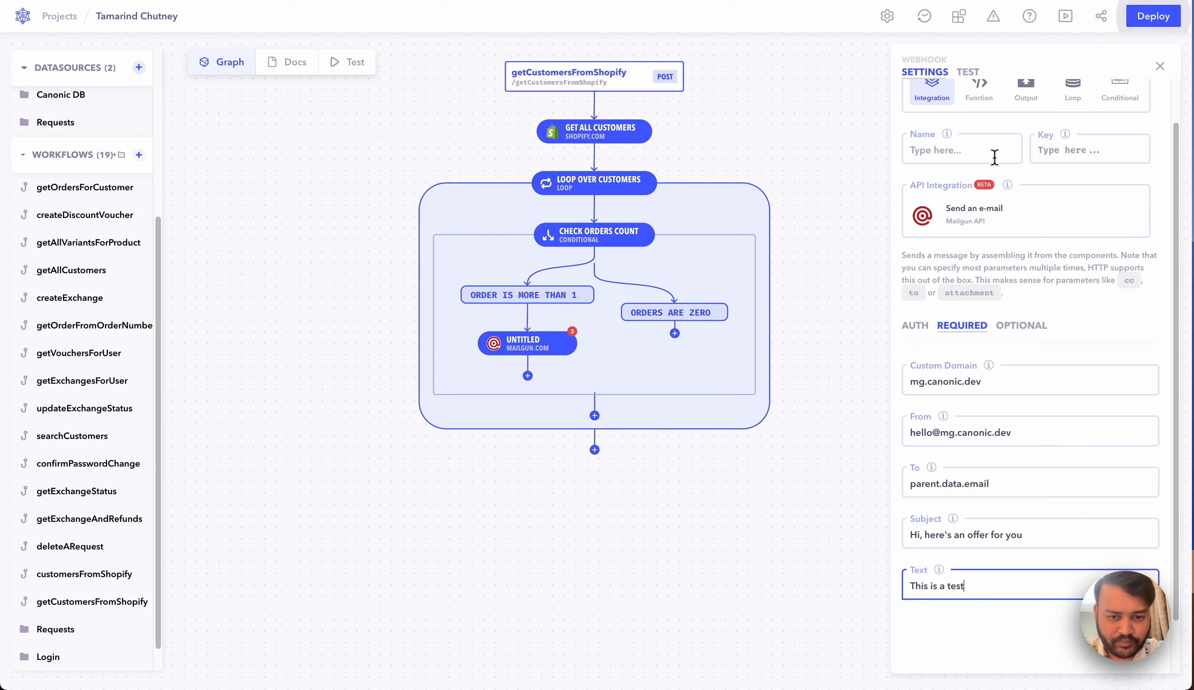
# Step: Name the email step Send Offer Email and close its settings
pyautogui.click(961, 150)
pyautogui.write('Send Off')
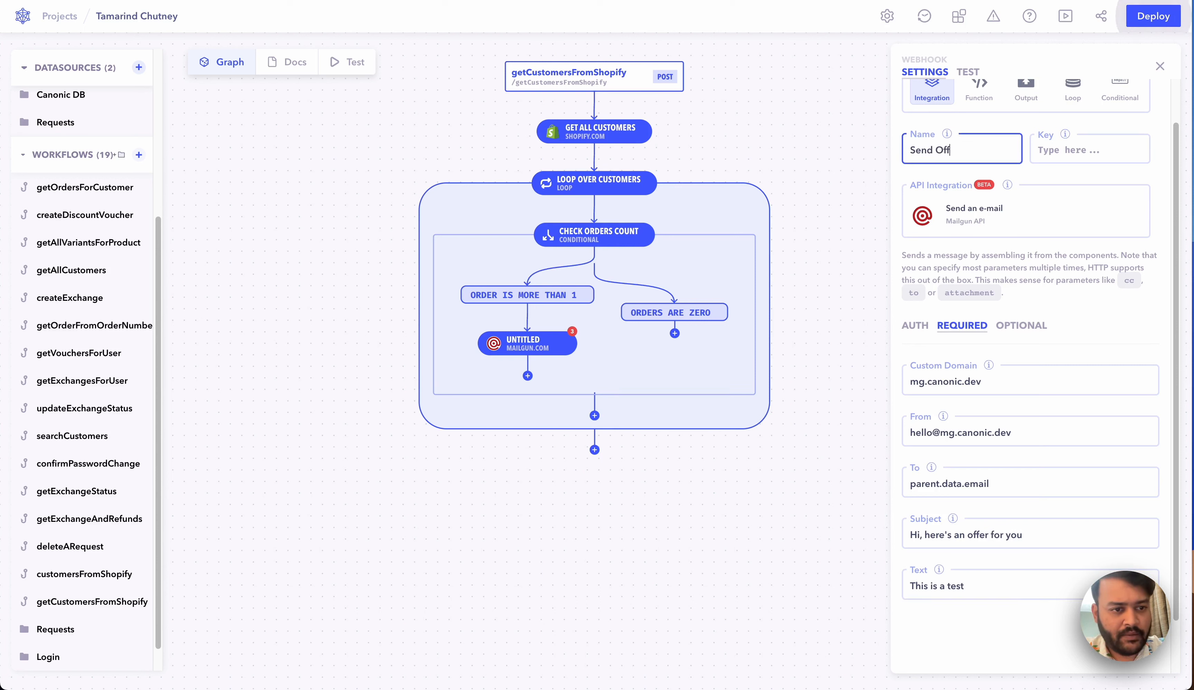
pyautogui.write('er Email')
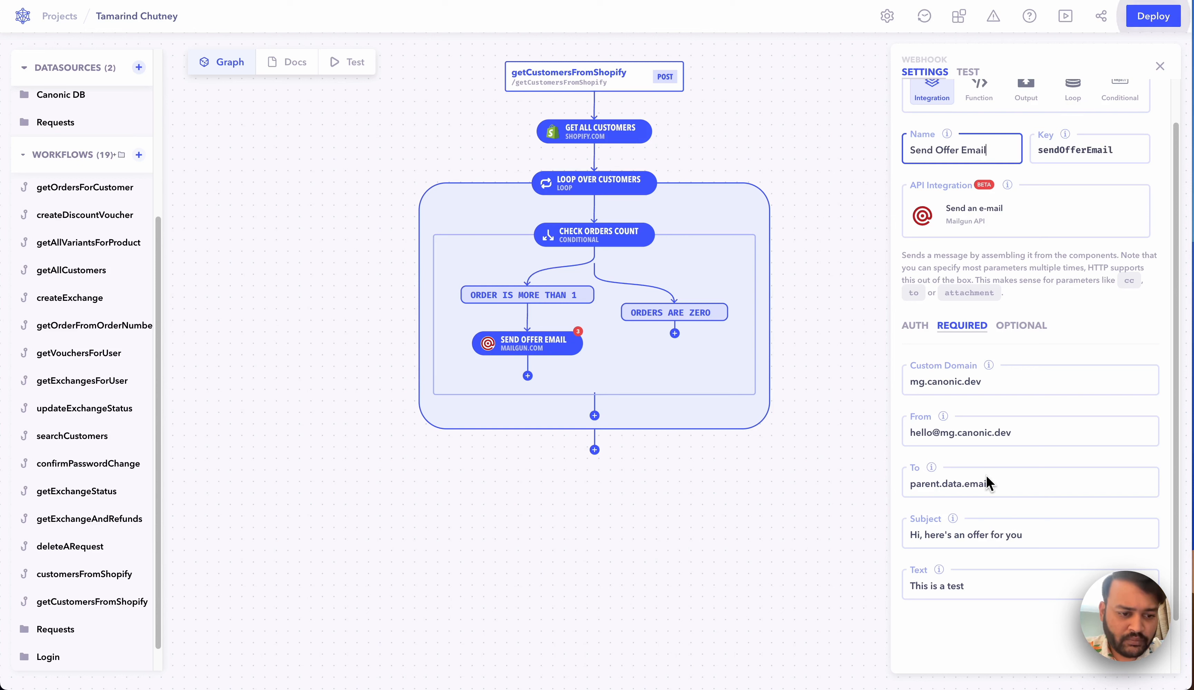
pyautogui.click(813, 434)
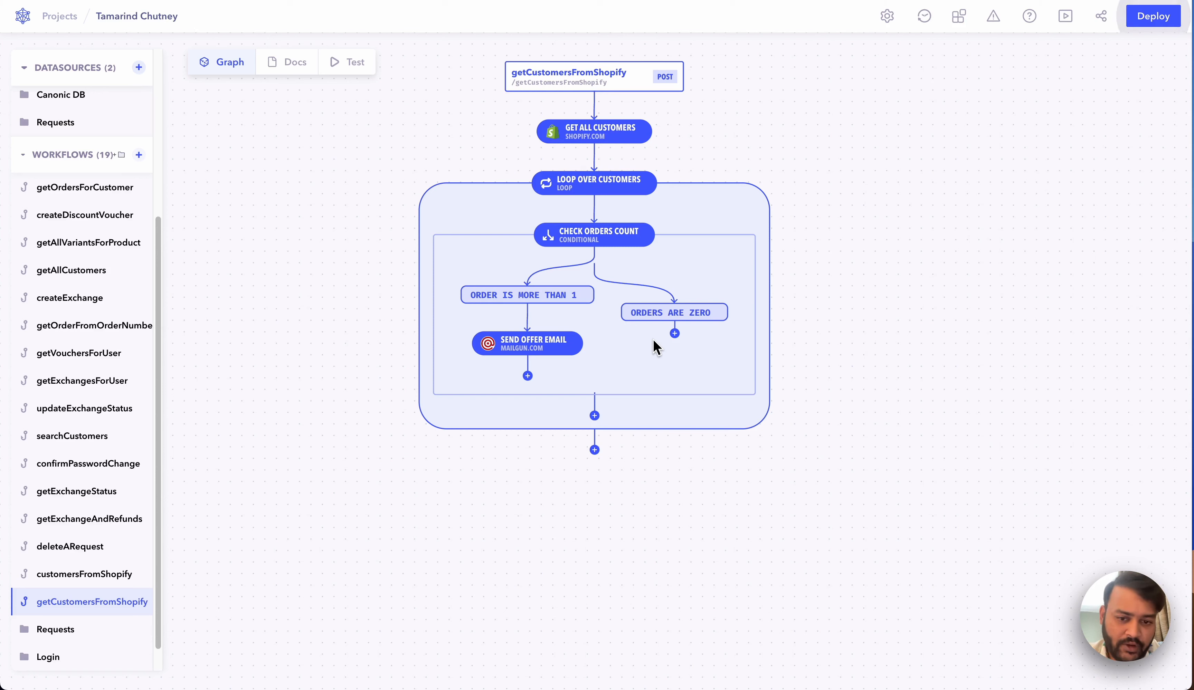
# Step: Scroll through the workflow graph to review the Send Offer Email branch
pyautogui.scroll(-3, 654, 336)
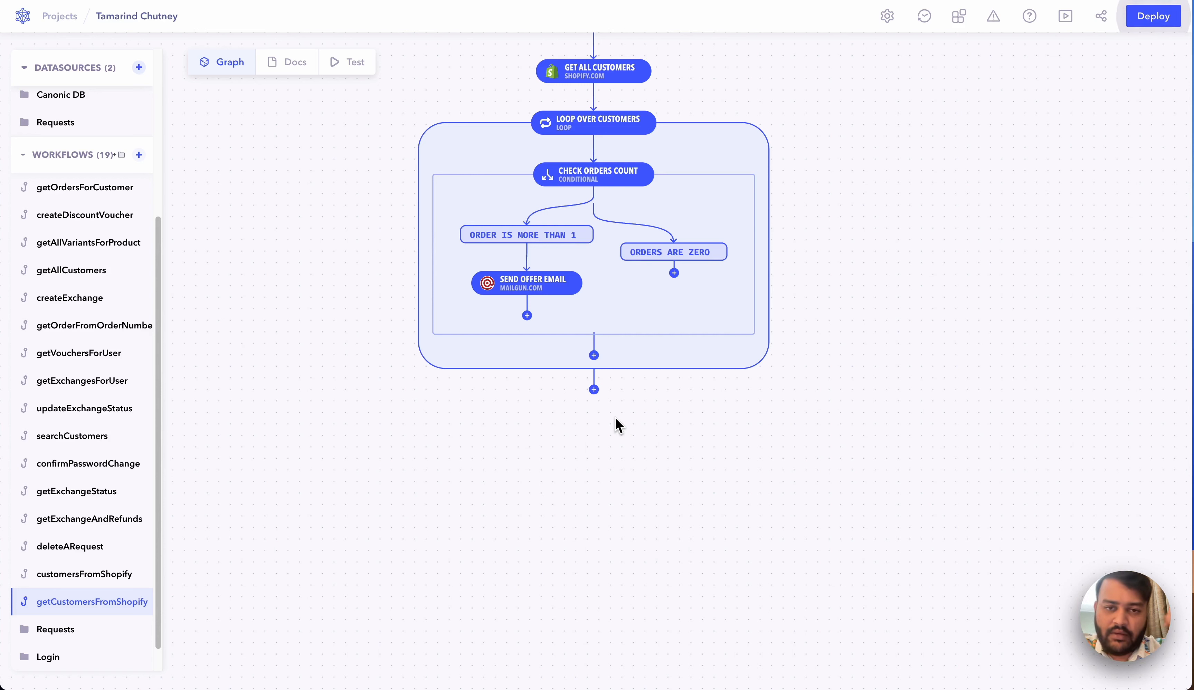
pyautogui.scroll(3, 615, 418)
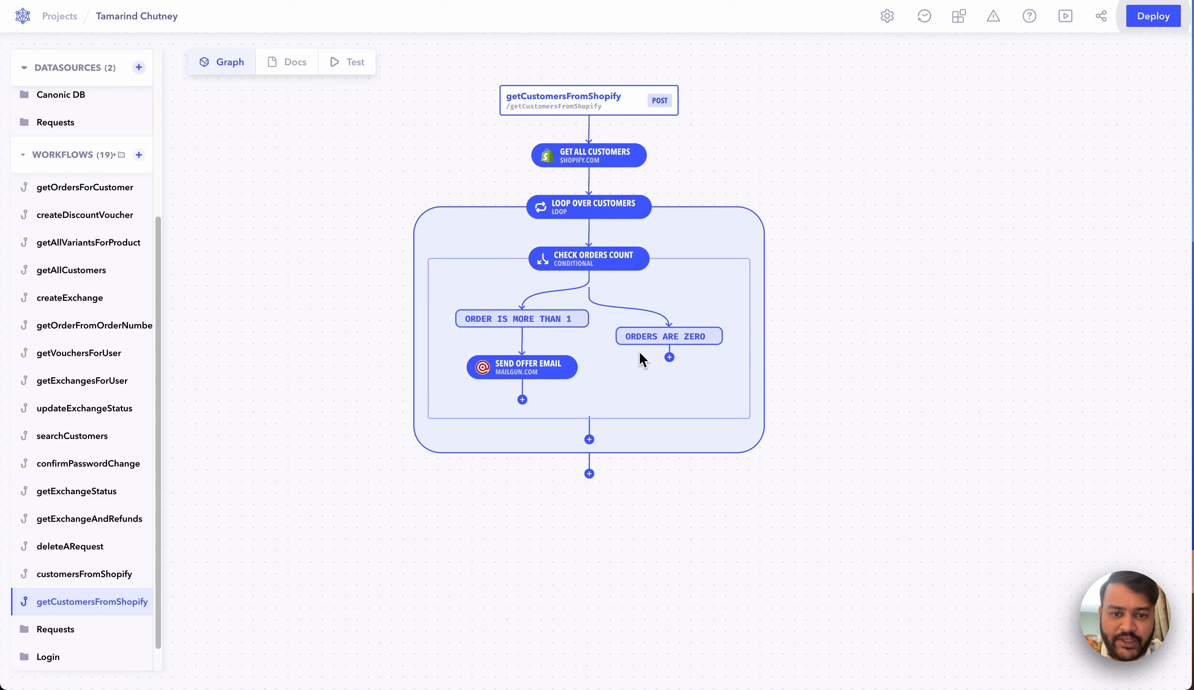
pyautogui.scroll(-3, 620, 299)
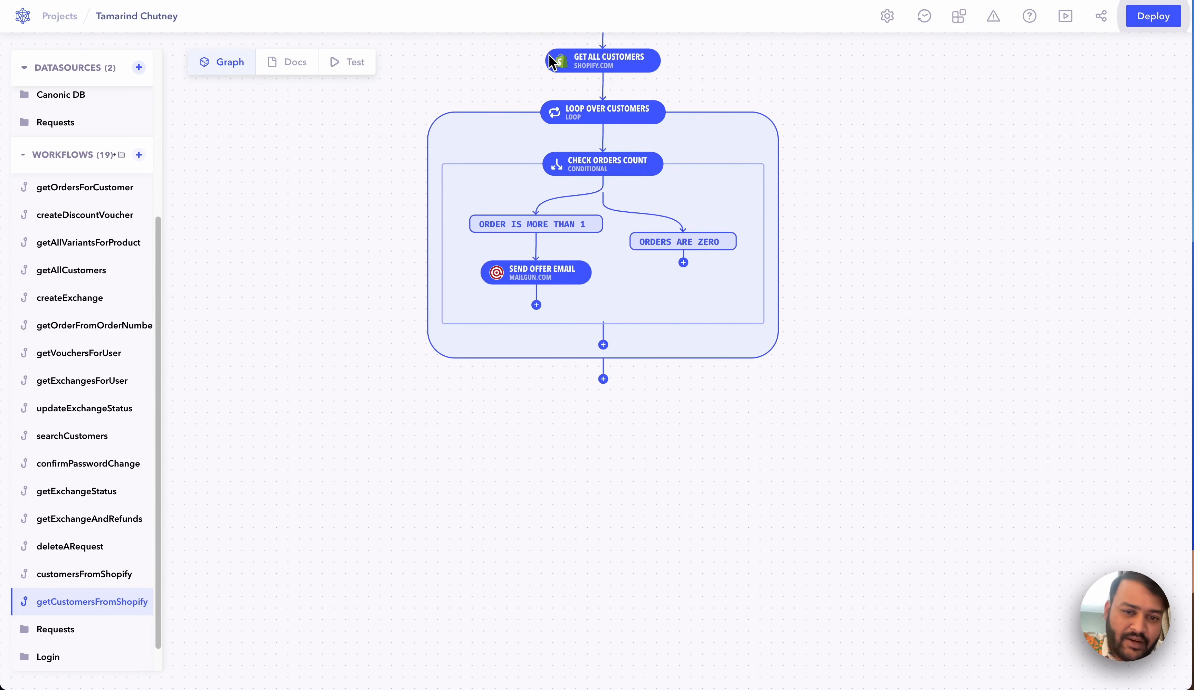
pyautogui.scroll(-1, 621, 239)
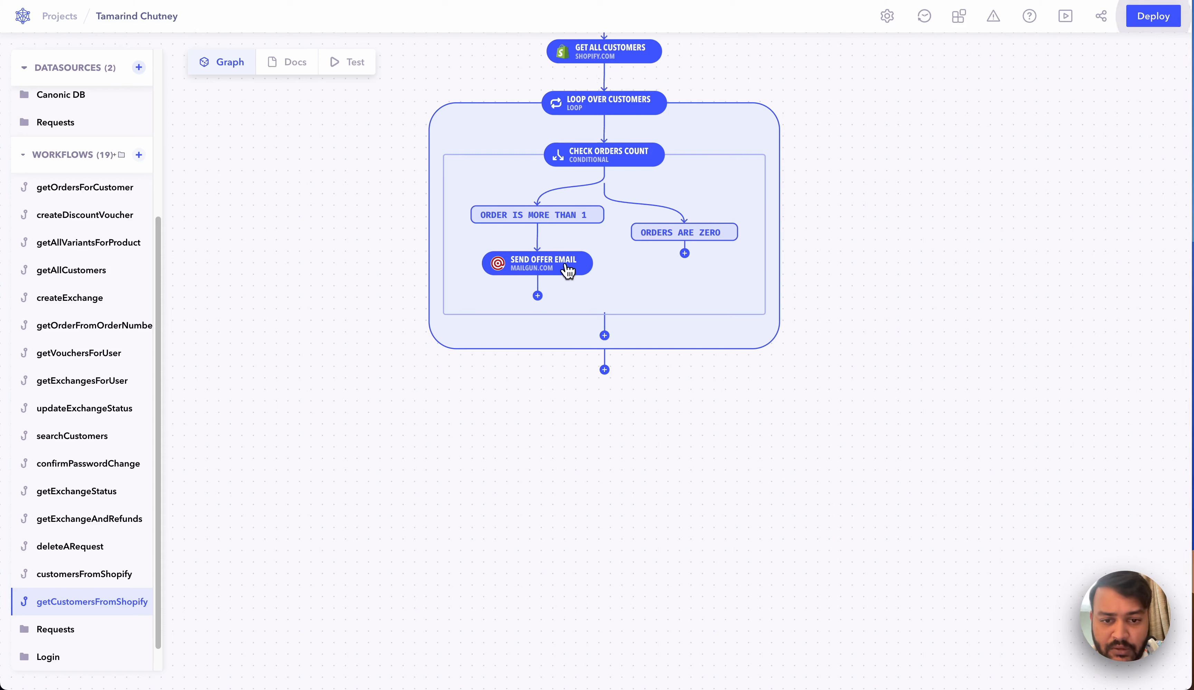
# Step: Add an Output-type step named Output after Send Offer Email in the order-more-than-1 branch
pyautogui.click(537, 296)
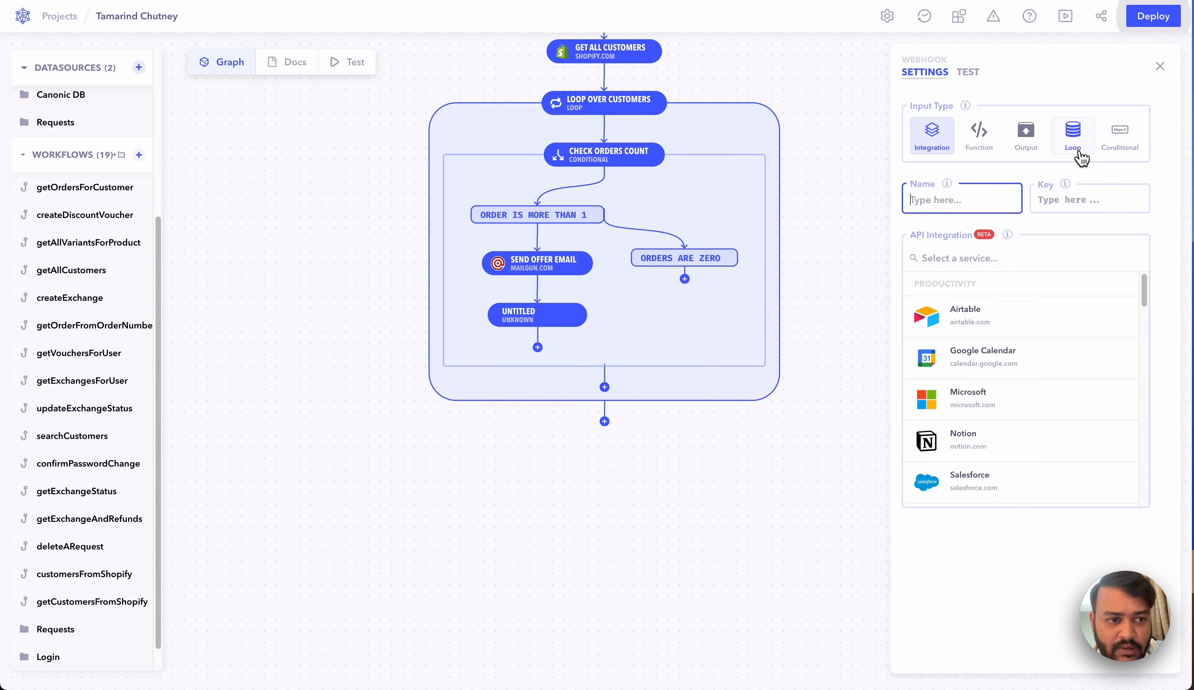
pyautogui.click(1032, 149)
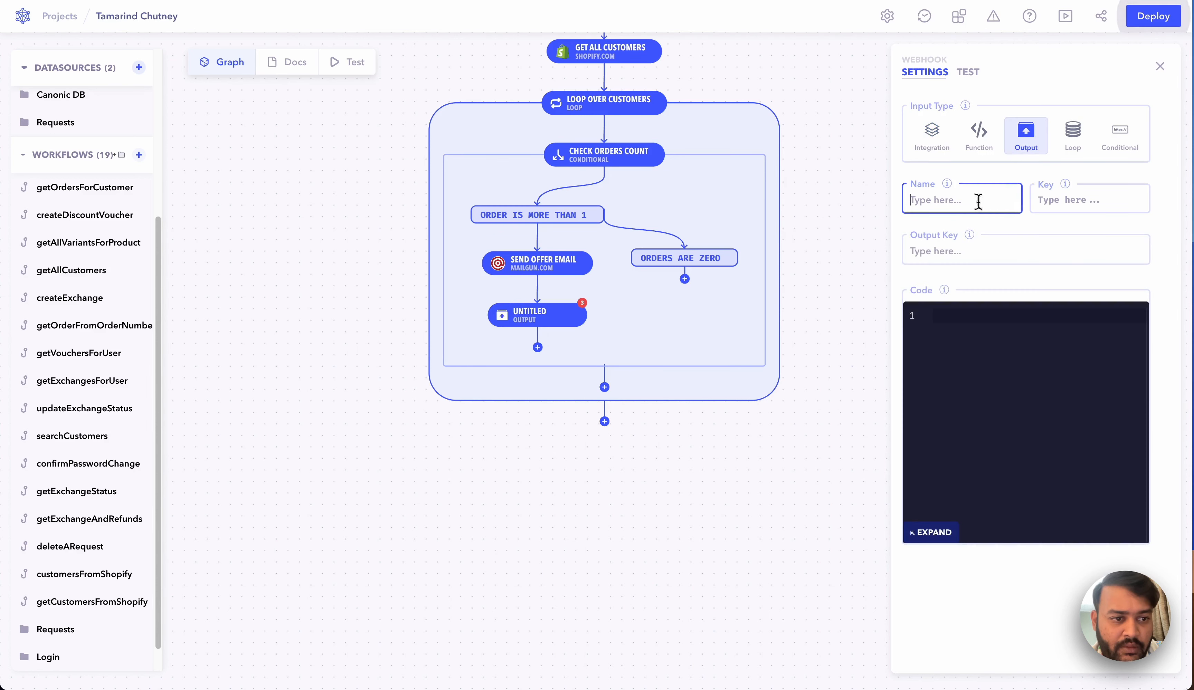
pyautogui.click(978, 197)
pyautogui.write('Output')
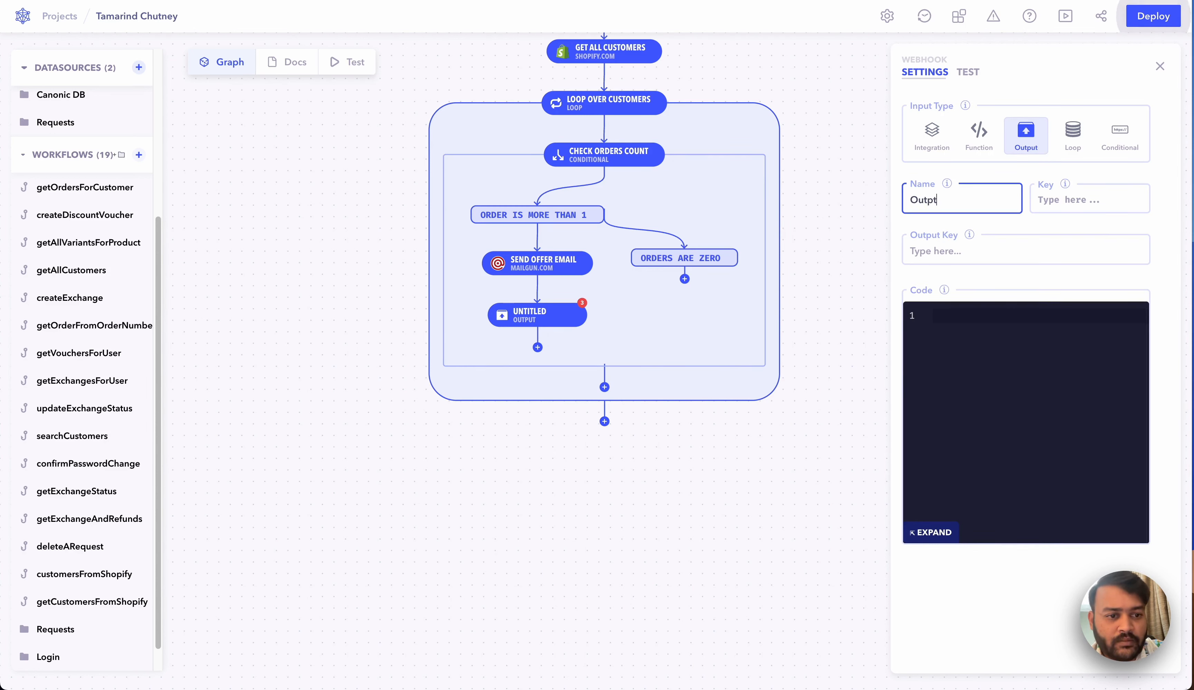
pyautogui.click(1008, 246)
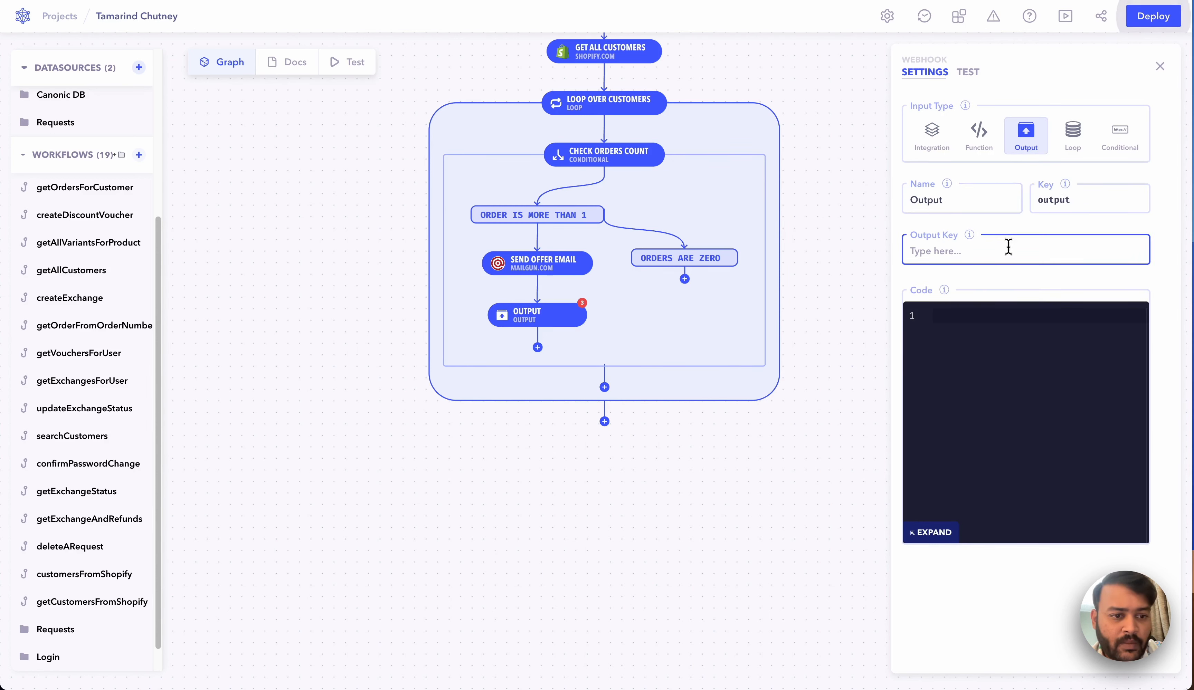